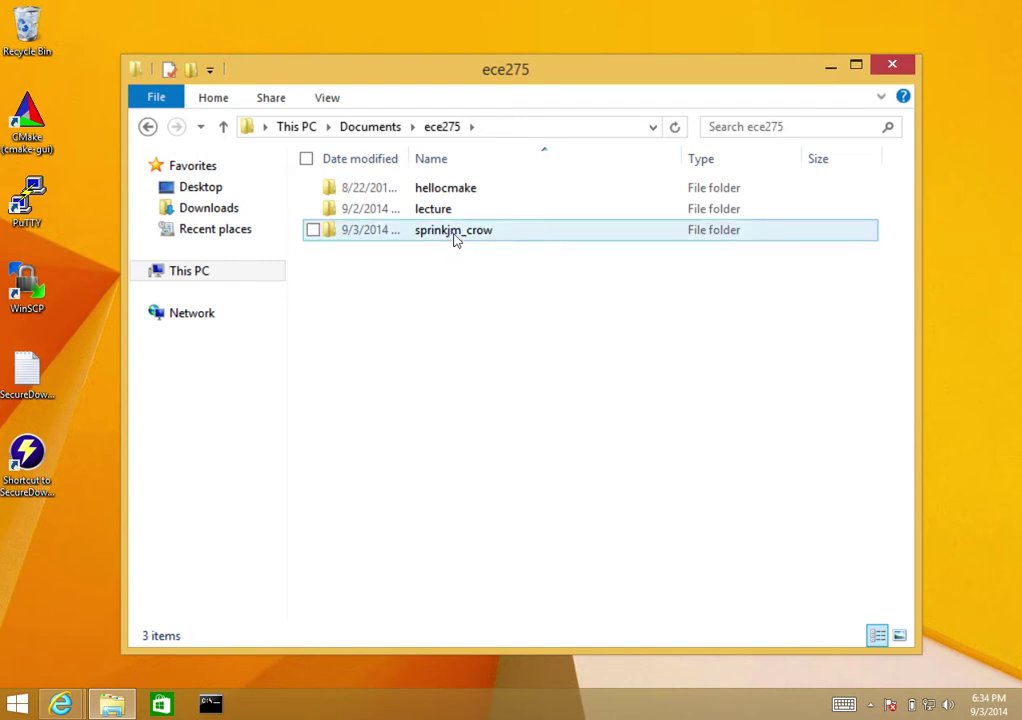
- Glance at the assignment document in Word, then return to the ece275 folder
{"action": "mouse_move", "coordinate": [455, 238]}
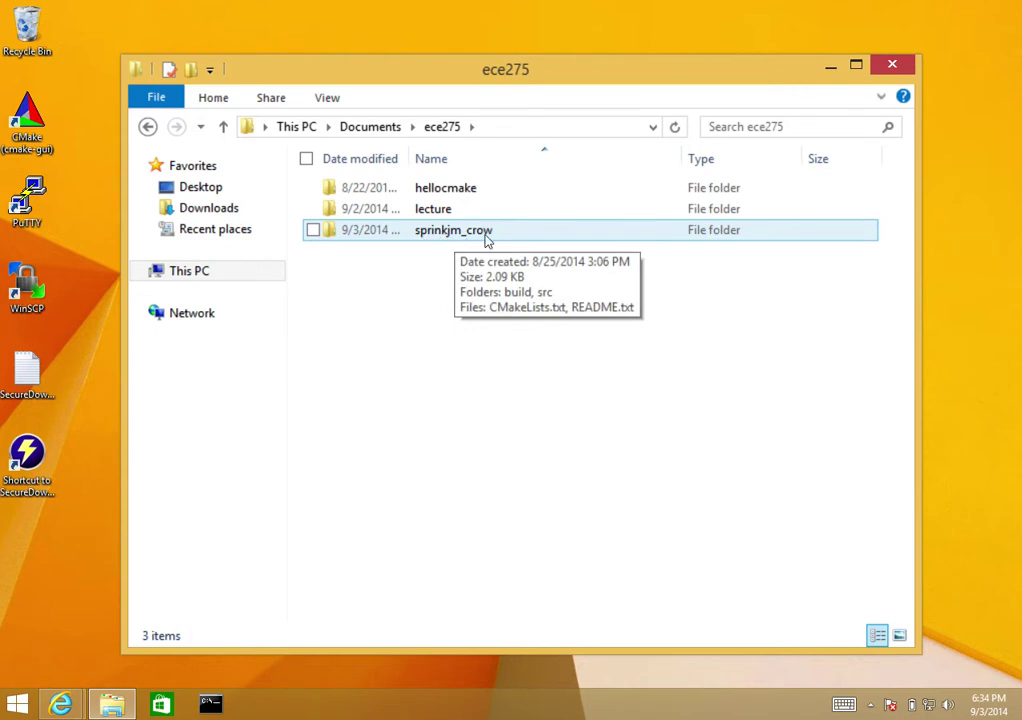
{"action": "key", "text": "super+Tab"}
{"action": "key", "text": "super+Tab"}
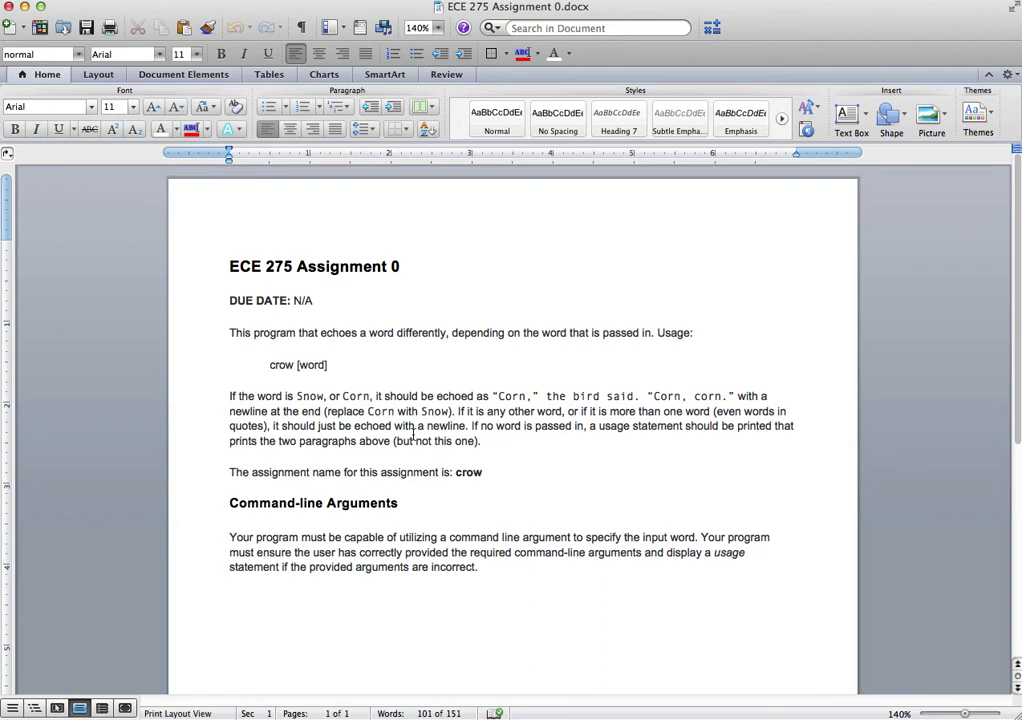
{"action": "key", "text": "super+Tab"}
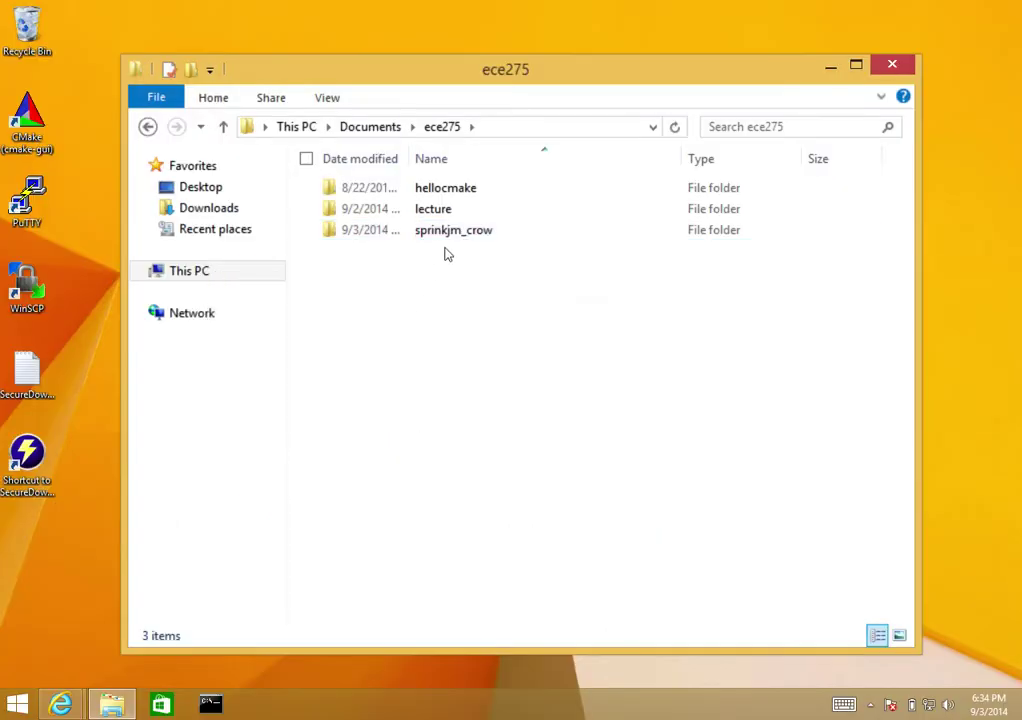
- Open the sprinkjm_crow folder and select its build subfolder
{"action": "left_click", "coordinate": [444, 238]}
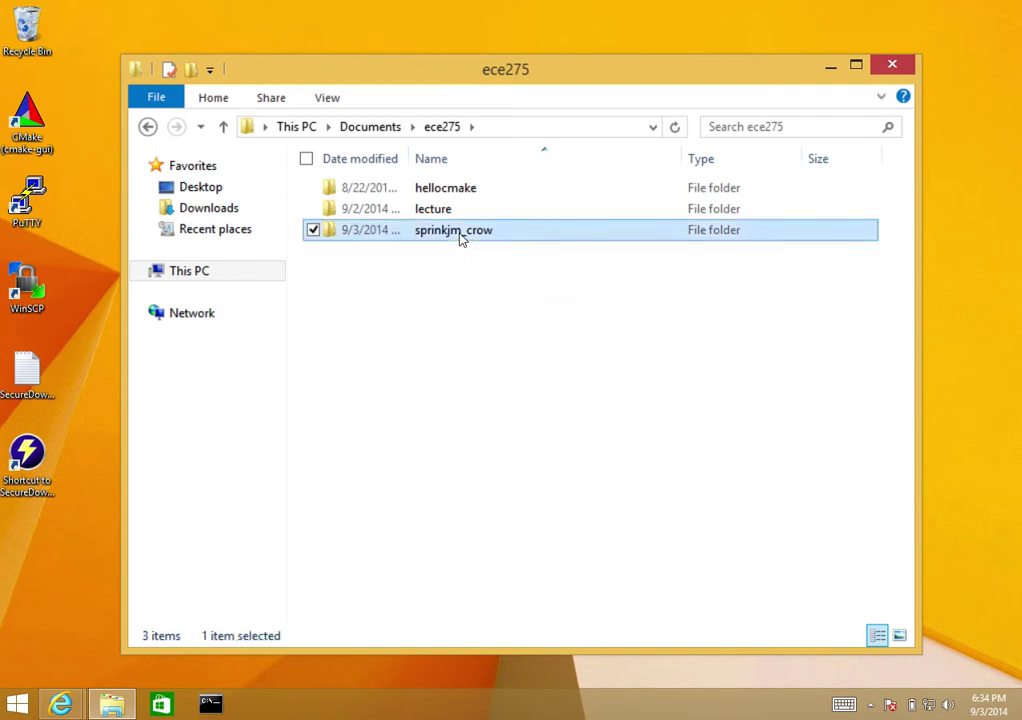
{"action": "double_click", "coordinate": [460, 237]}
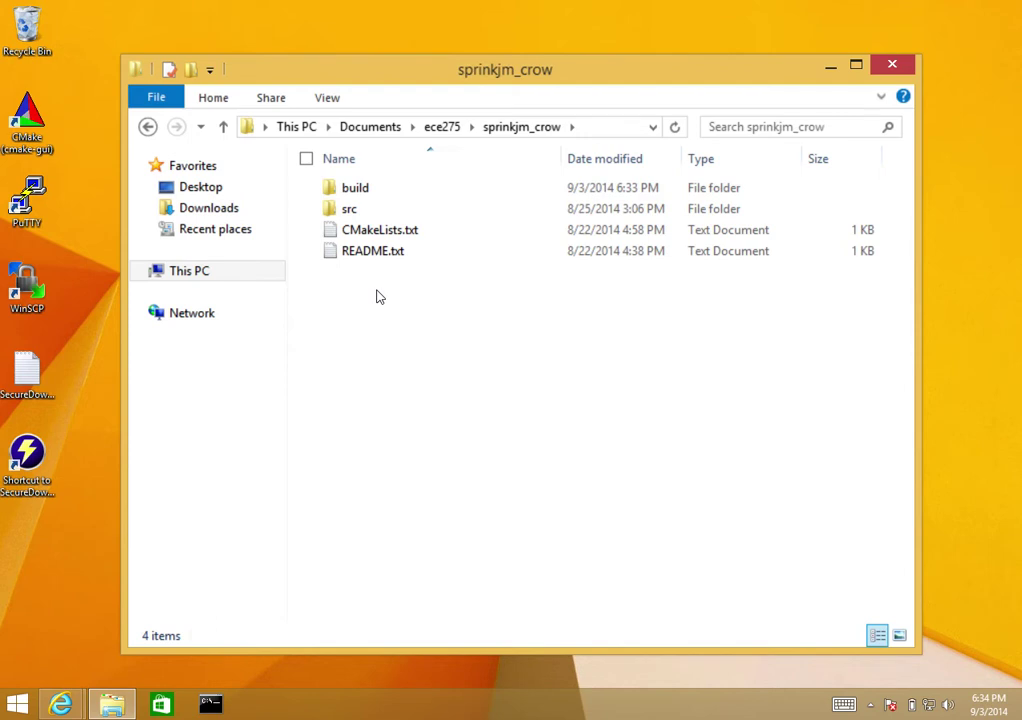
{"action": "left_click", "coordinate": [357, 187]}
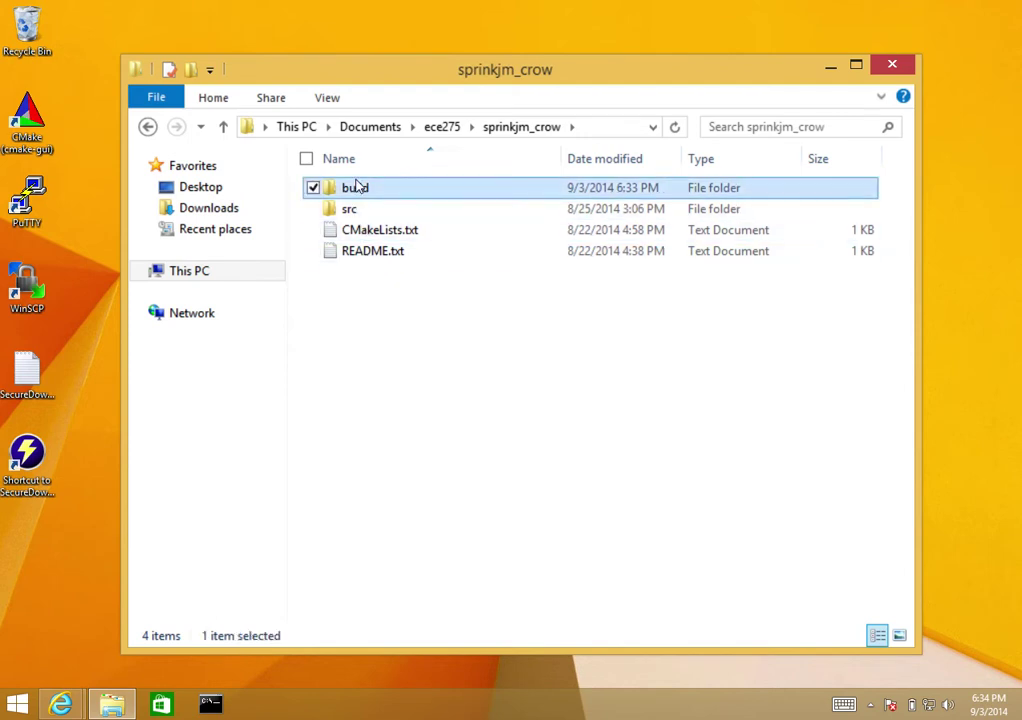
- Delete the build folder, check the src folder's contents, then go back to ece275
{"action": "right_click", "coordinate": [357, 192]}
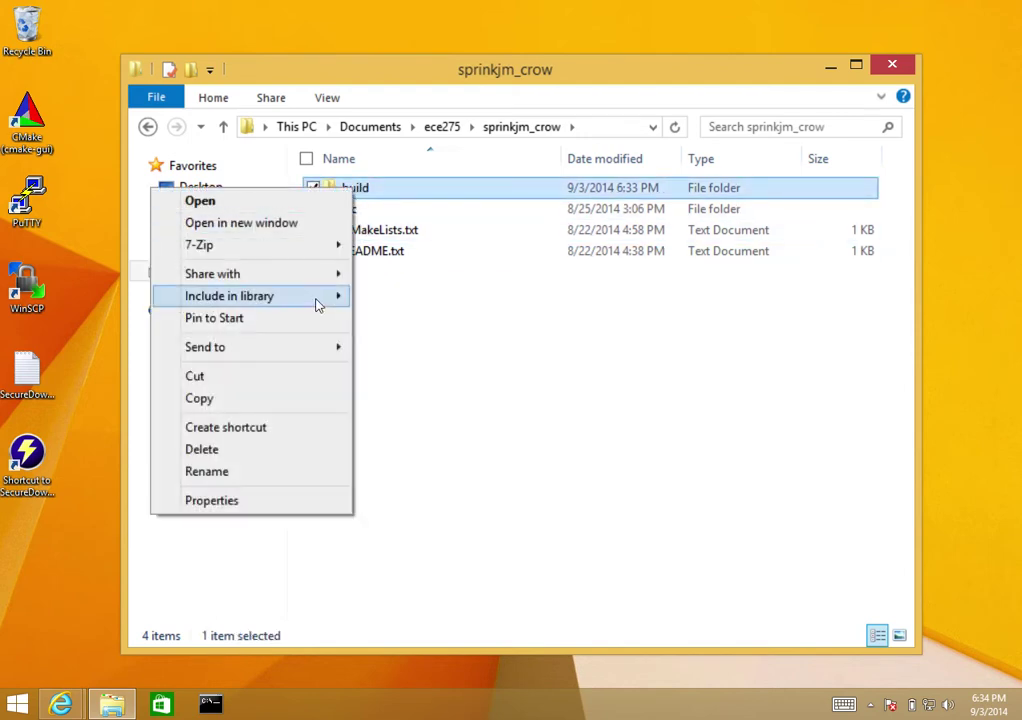
{"action": "left_click", "coordinate": [303, 455]}
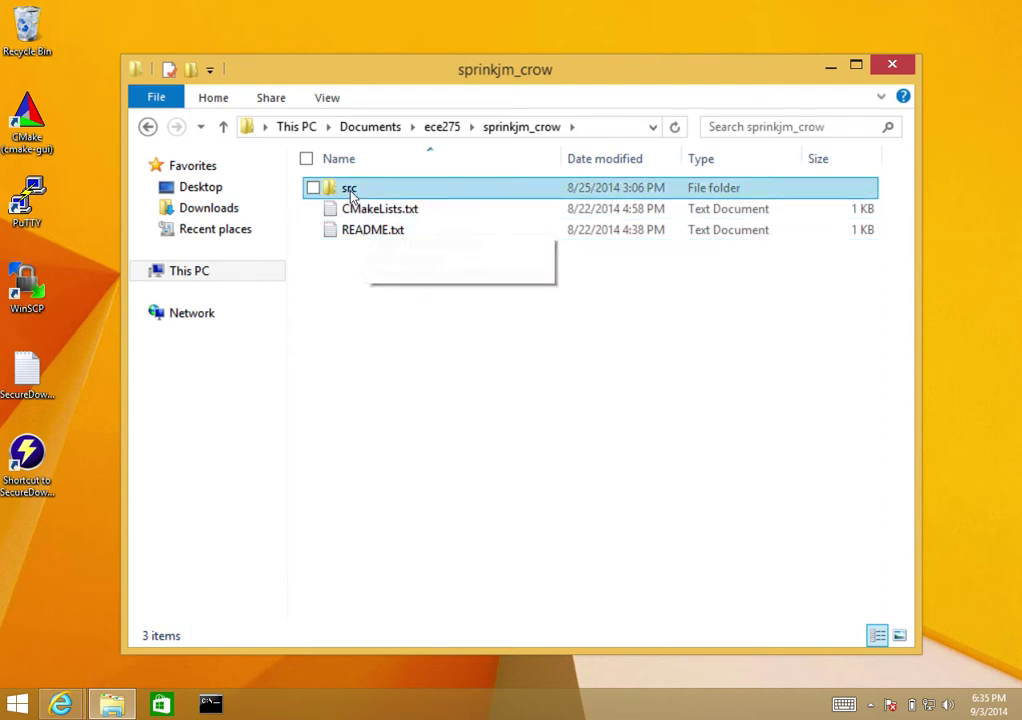
{"action": "double_click", "coordinate": [350, 189]}
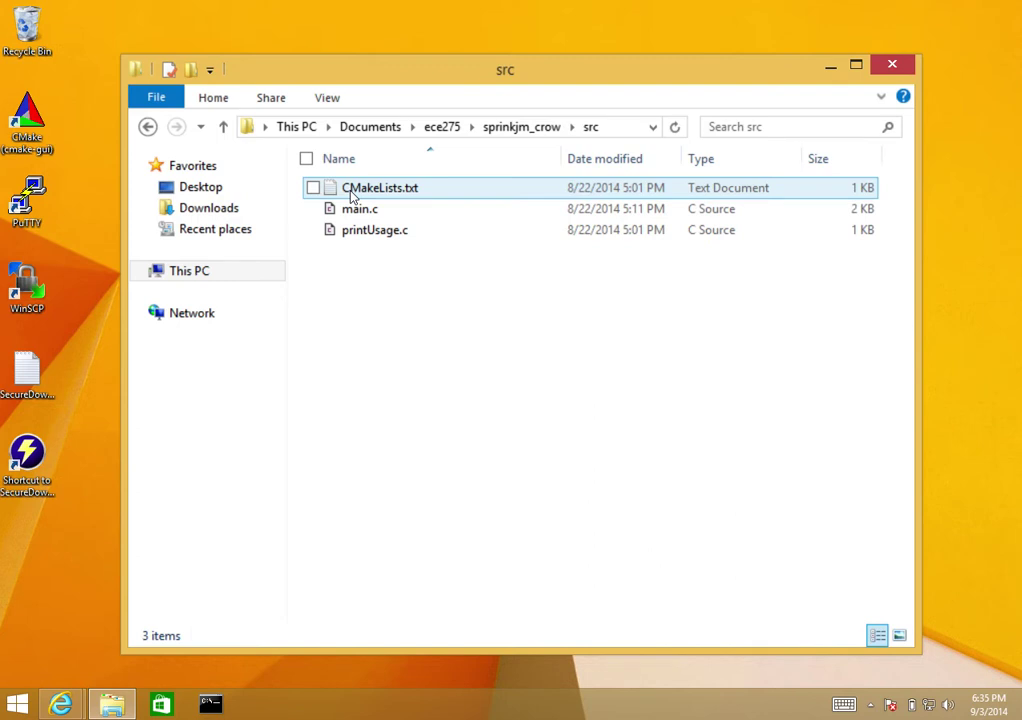
{"action": "left_click", "coordinate": [148, 127]}
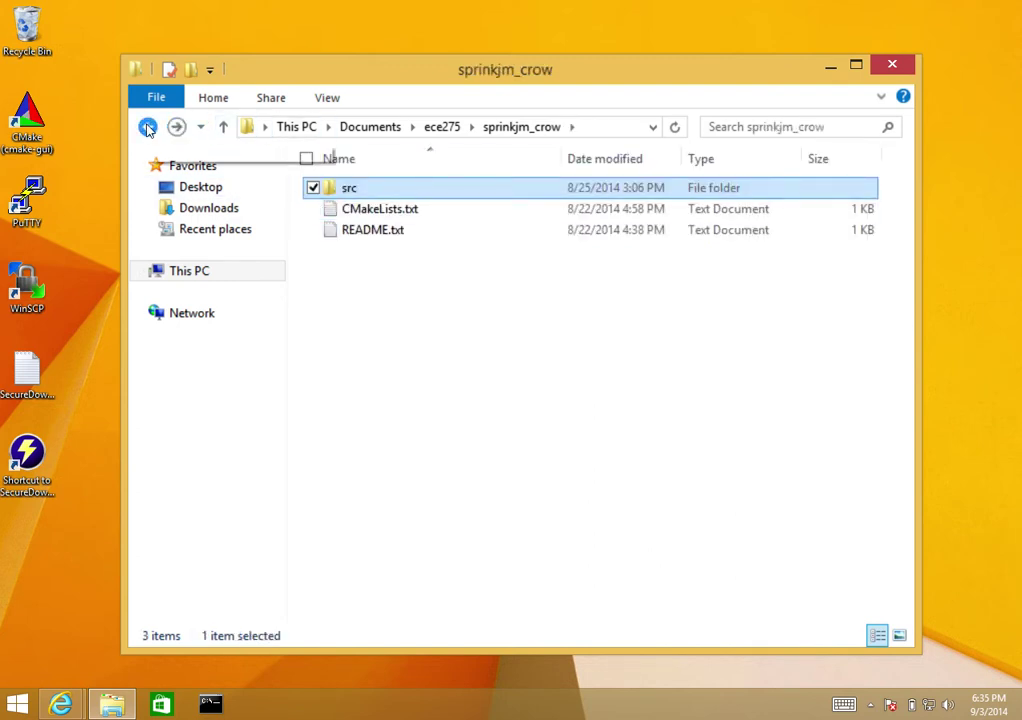
{"action": "left_click", "coordinate": [148, 127]}
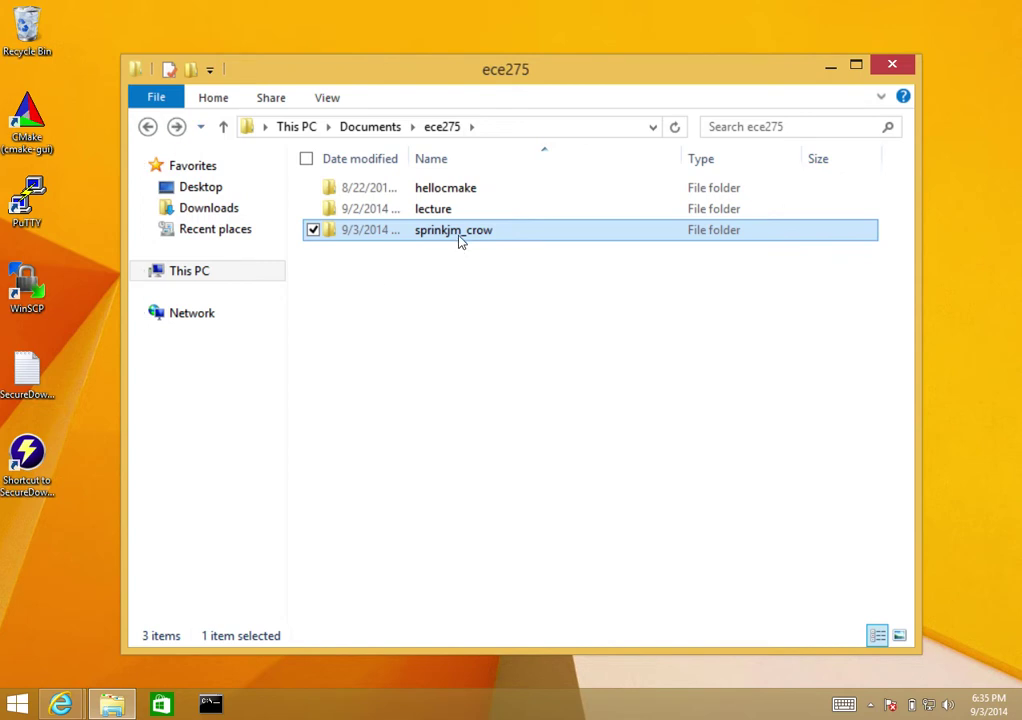
{"action": "mouse_move", "coordinate": [460, 238]}
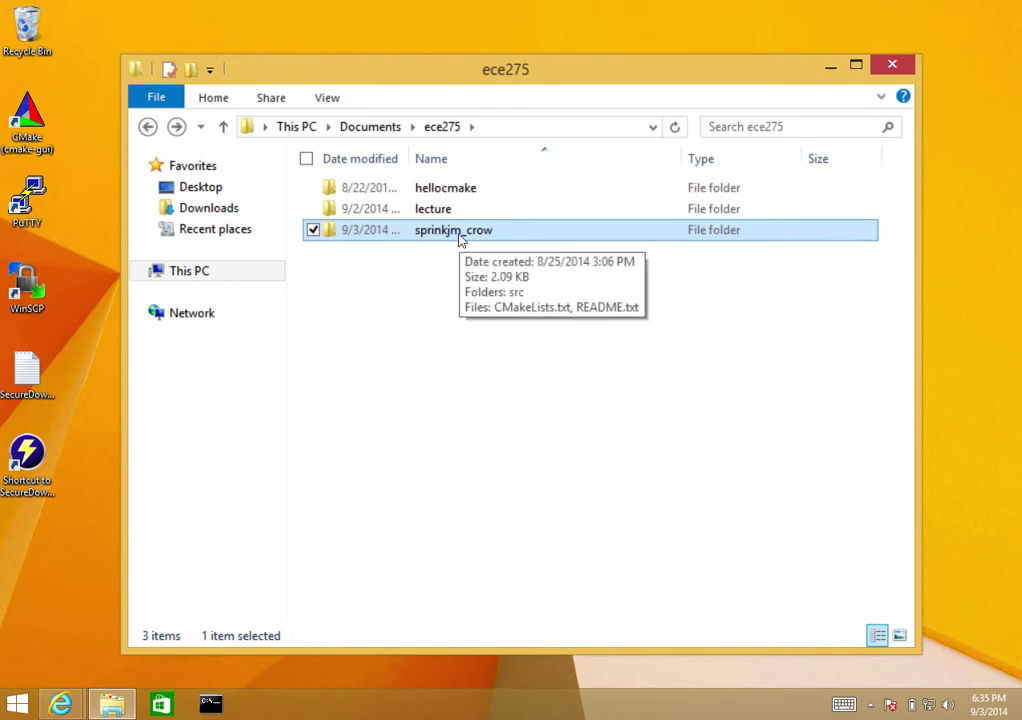
- Use 7-Zip's Add to "sprinkjm_crow.zip" on the sprinkjm_crow folder in ece275
{"action": "left_click", "coordinate": [447, 292]}
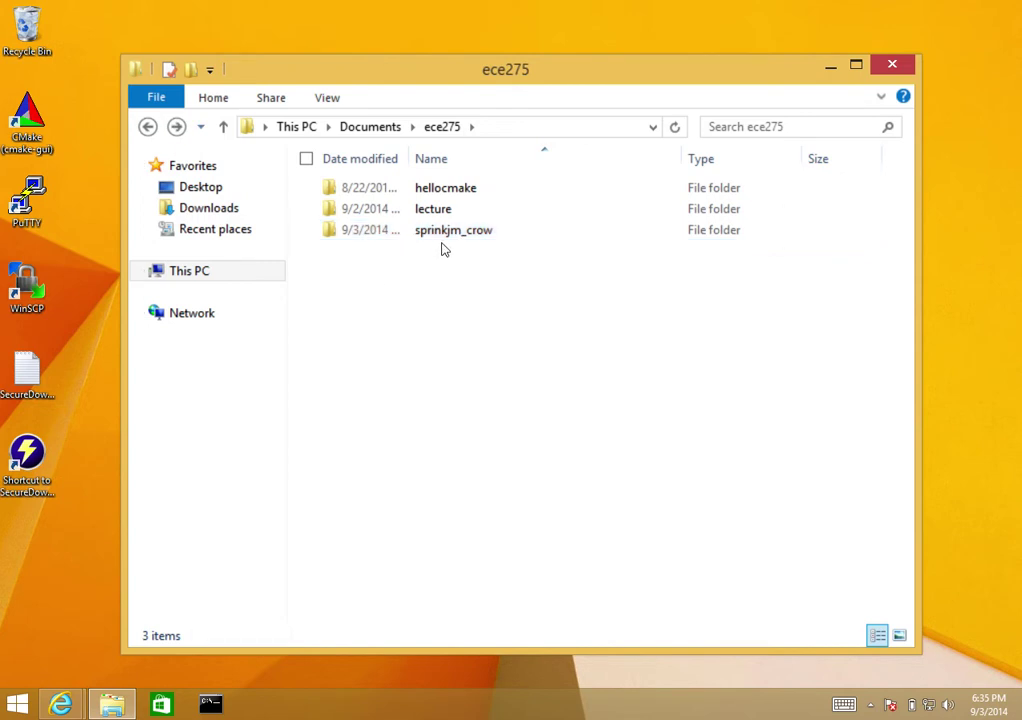
{"action": "left_click", "coordinate": [447, 240]}
{"action": "right_click", "coordinate": [447, 240]}
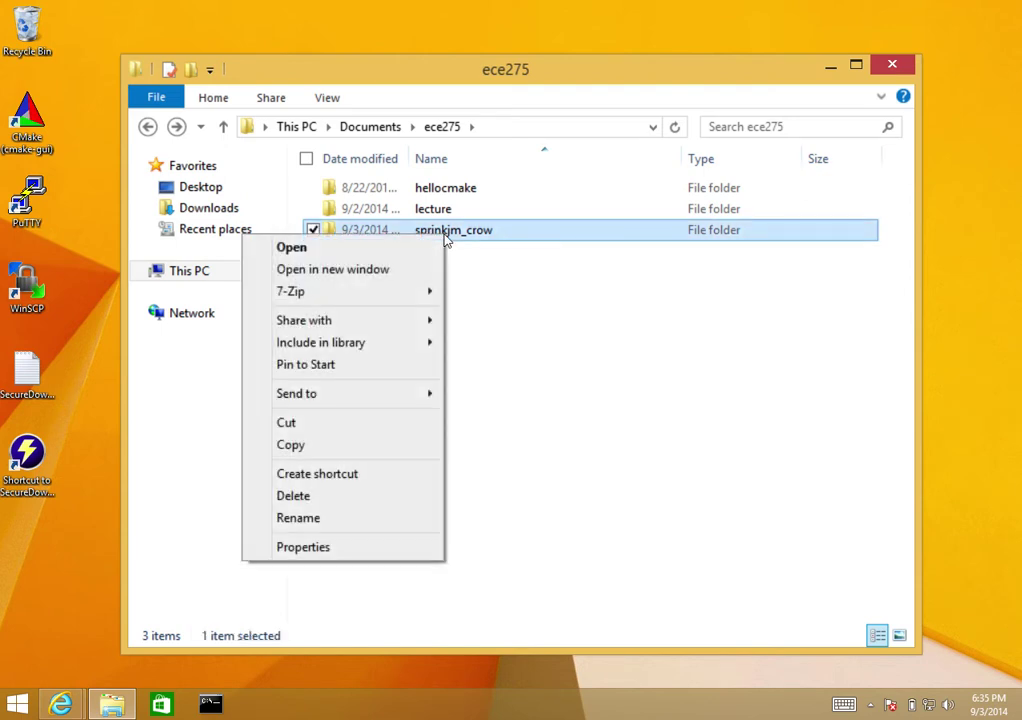
{"action": "mouse_move", "coordinate": [413, 292]}
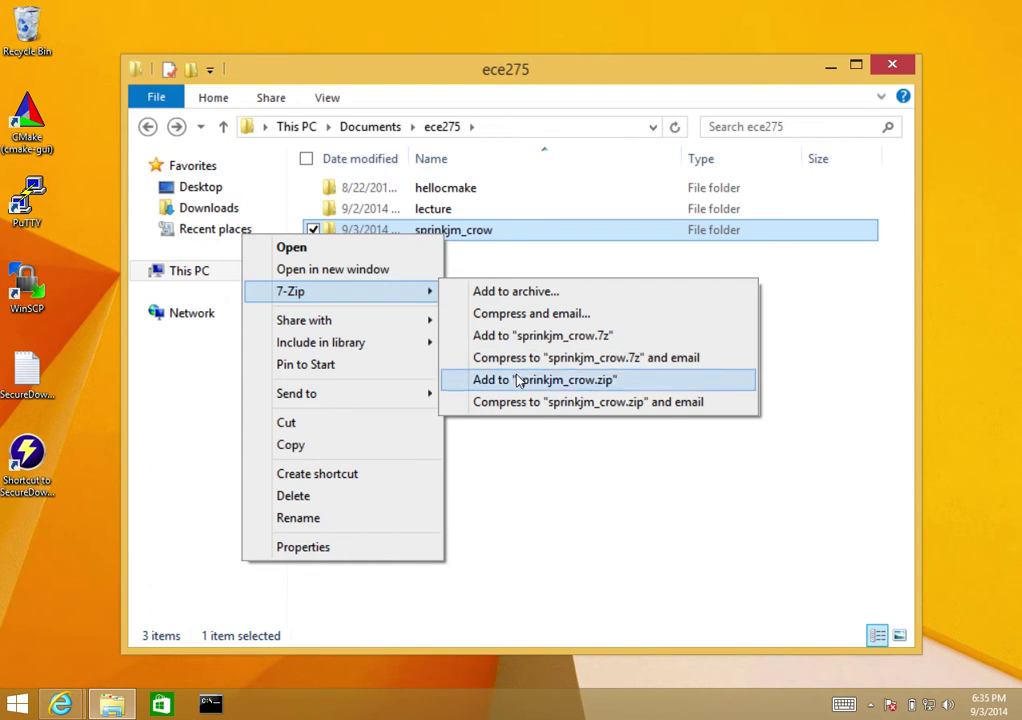
{"action": "left_click", "coordinate": [552, 386]}
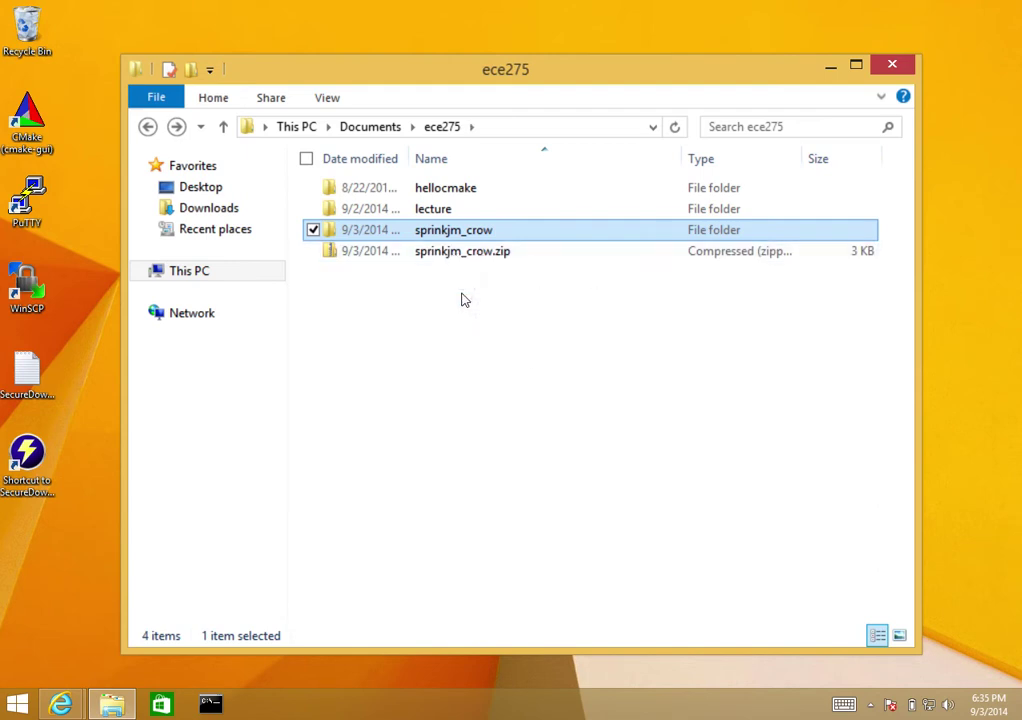
{"action": "left_click", "coordinate": [463, 299]}
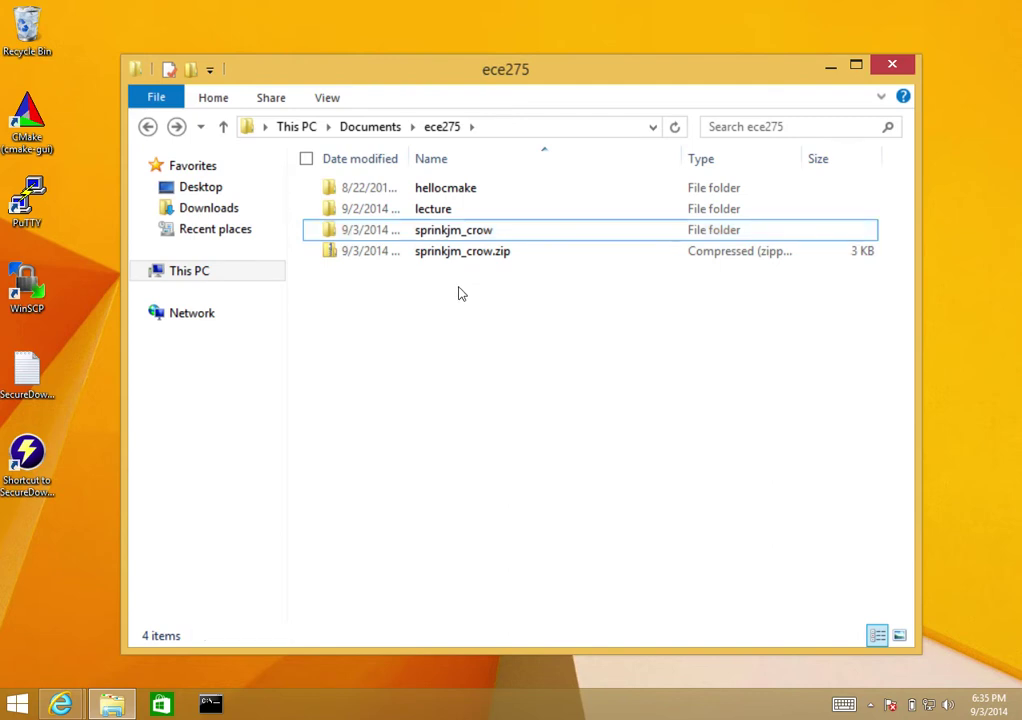
- Launch WinSCP and log in to the saved ece3 site with the account password
{"action": "left_click", "coordinate": [37, 288]}
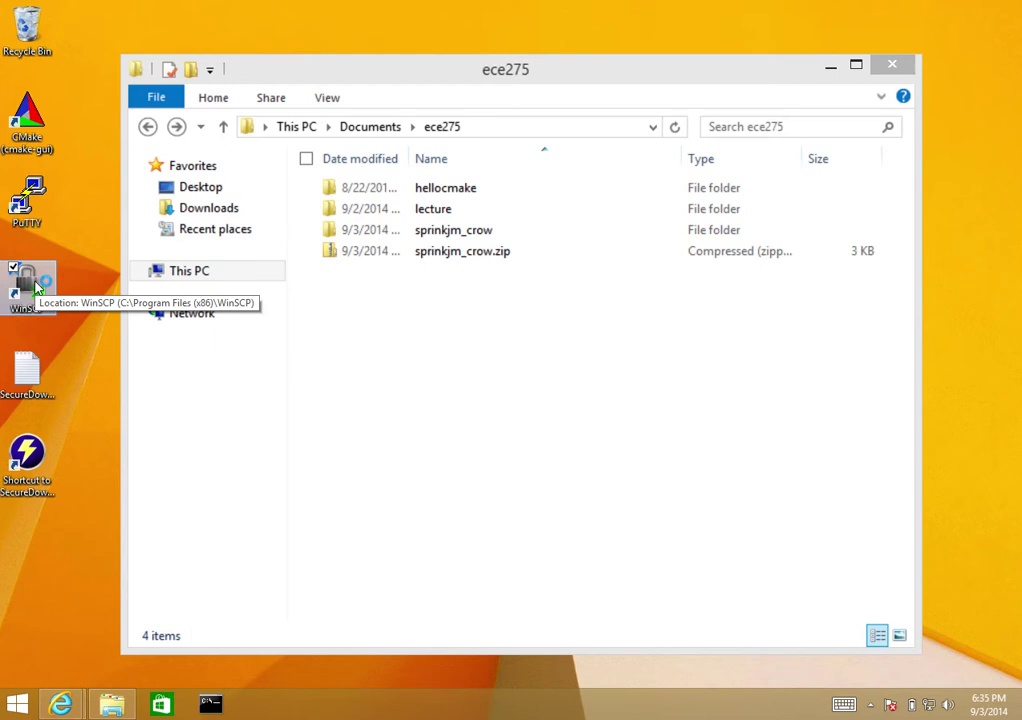
{"action": "double_click", "coordinate": [37, 288]}
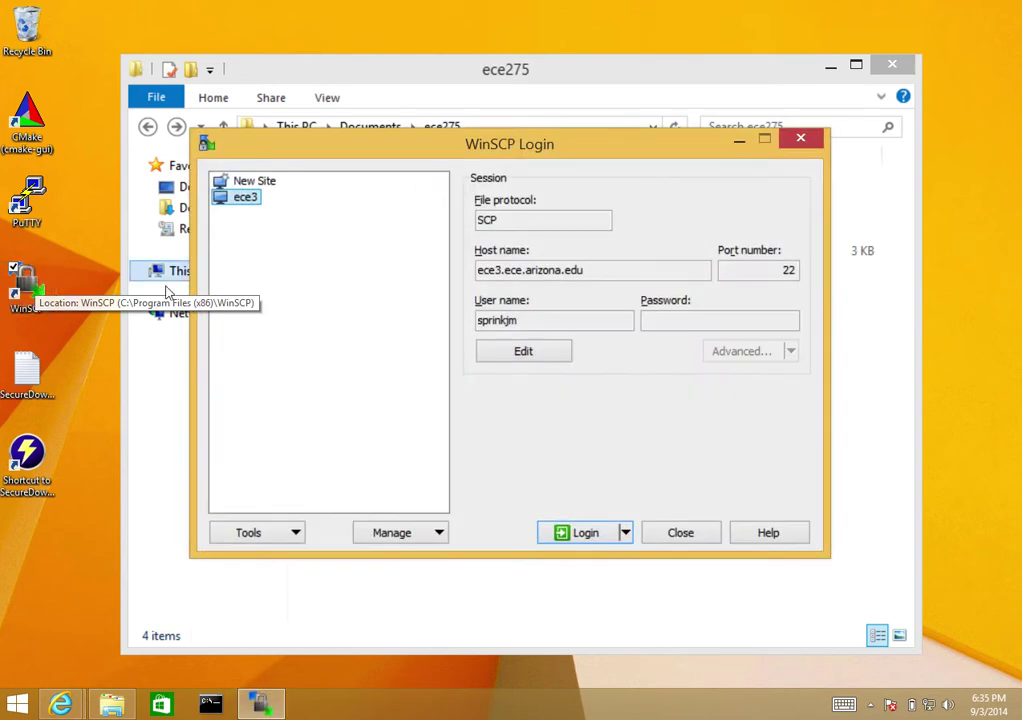
{"action": "left_click", "coordinate": [582, 540]}
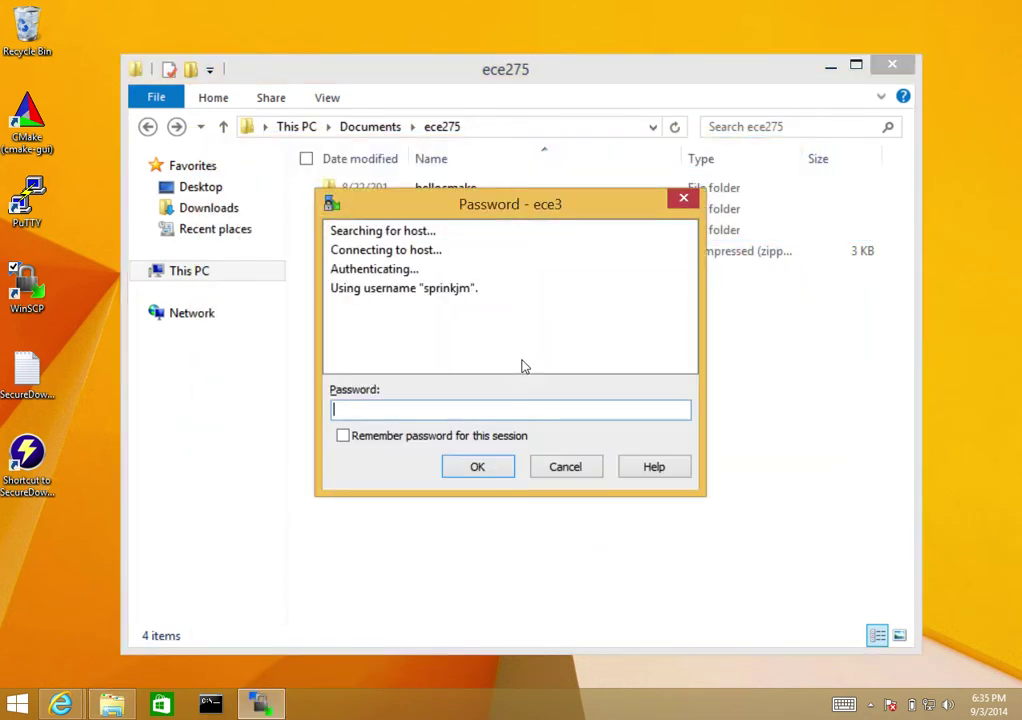
{"action": "type", "text": "••••••••••••••••••"}
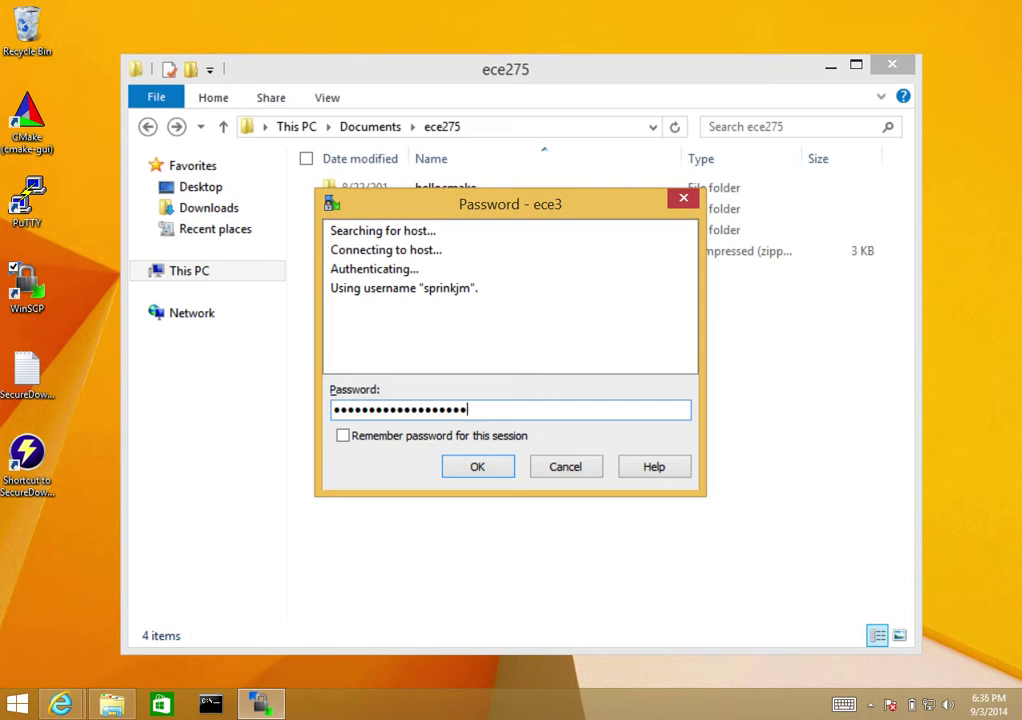
{"action": "left_click", "coordinate": [500, 466]}
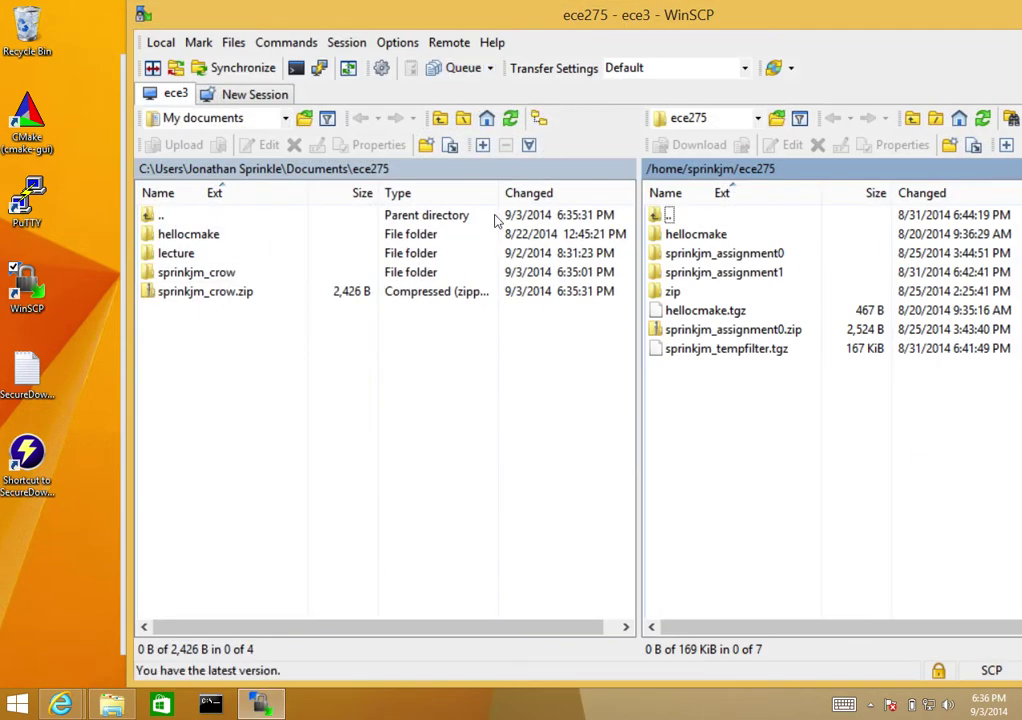
- Make a youtube directory in remote /home/sprinkjm/ece275, open it, and drag sprinkjm_crow.zip across
{"action": "left_click", "coordinate": [720, 169]}
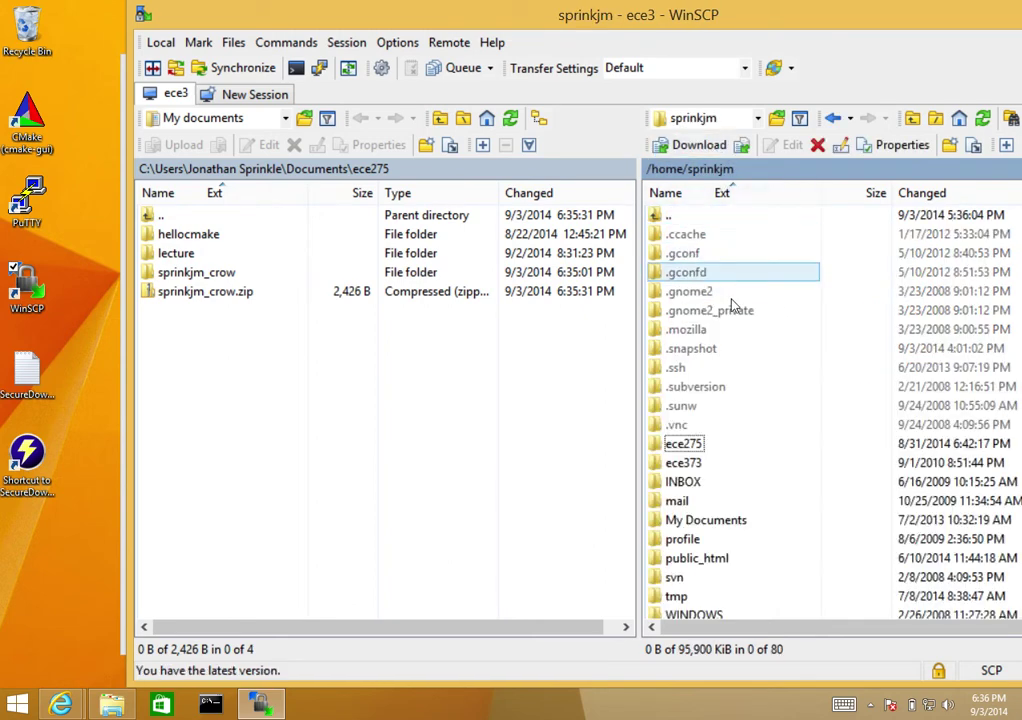
{"action": "double_click", "coordinate": [690, 445]}
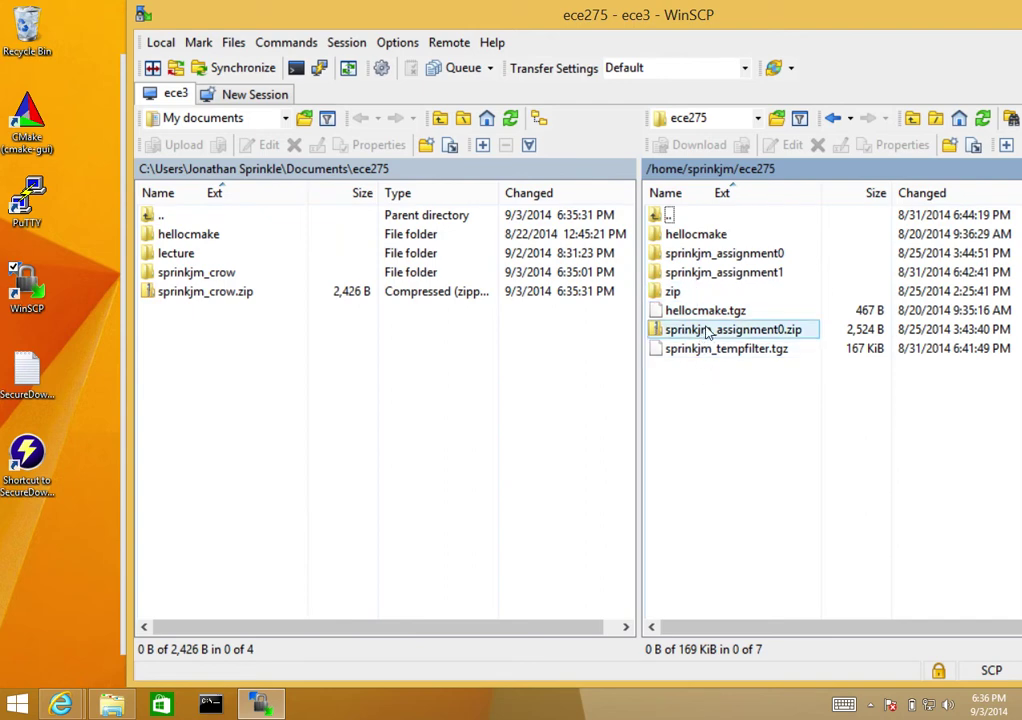
{"action": "right_click", "coordinate": [717, 450]}
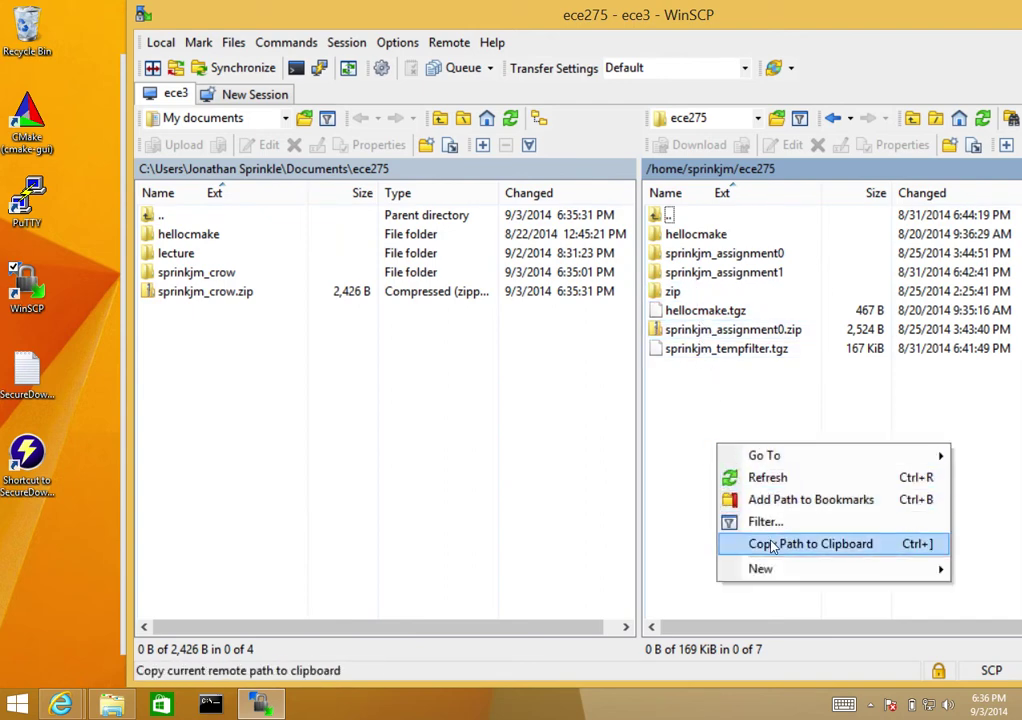
{"action": "mouse_move", "coordinate": [778, 570]}
{"action": "left_click", "coordinate": [703, 594]}
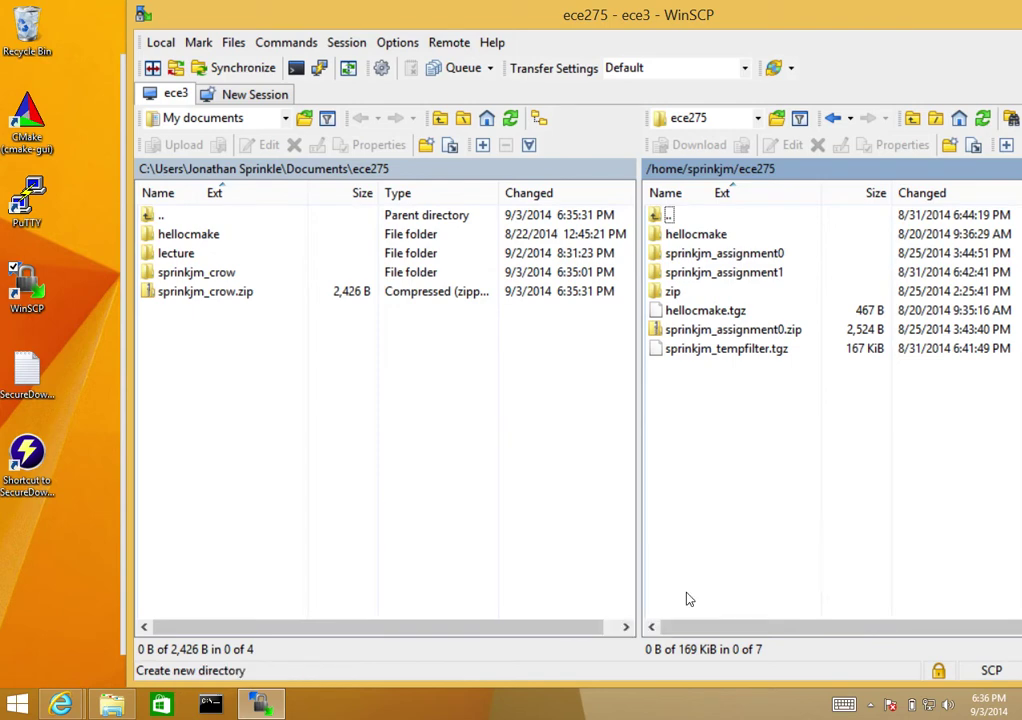
{"action": "type", "text": "youtube"}
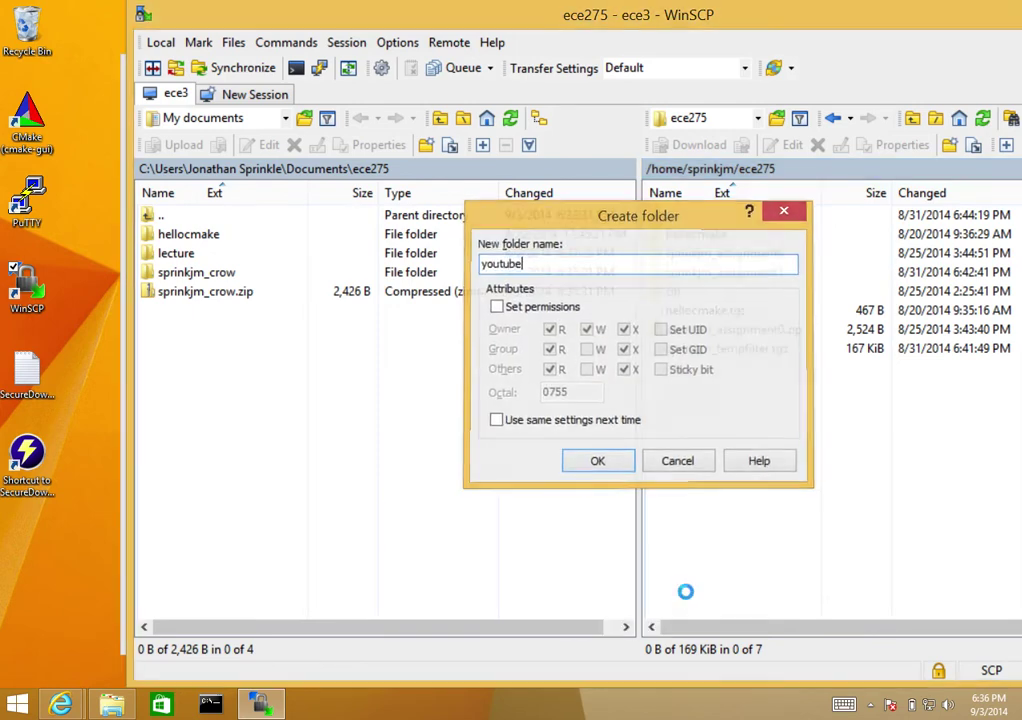
{"action": "key", "text": "Return"}
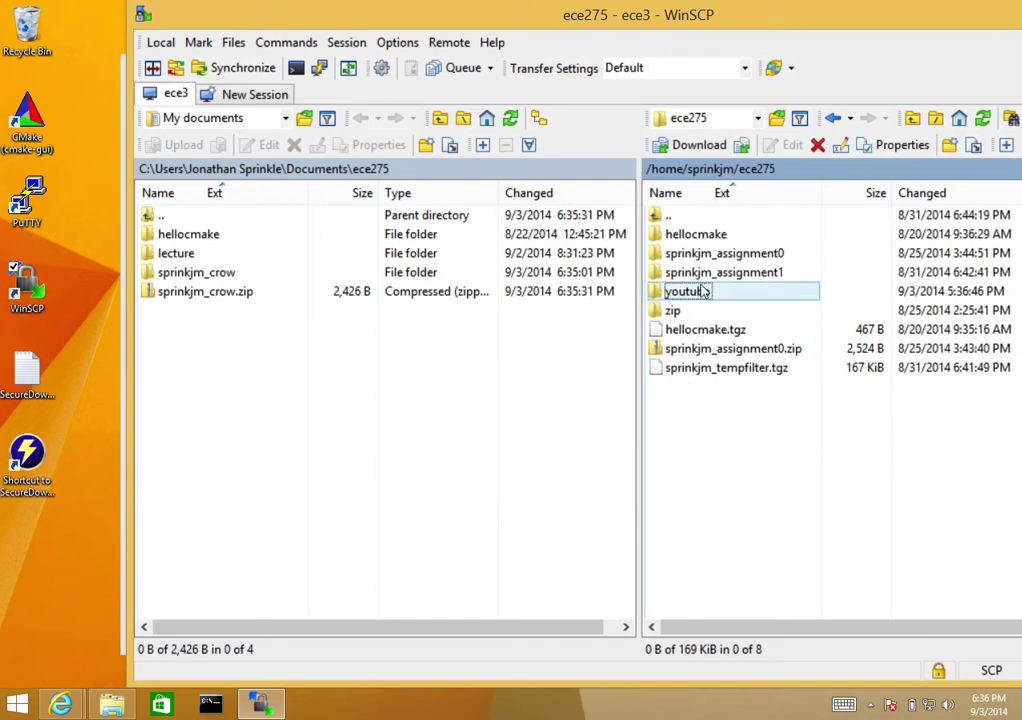
{"action": "double_click", "coordinate": [680, 294]}
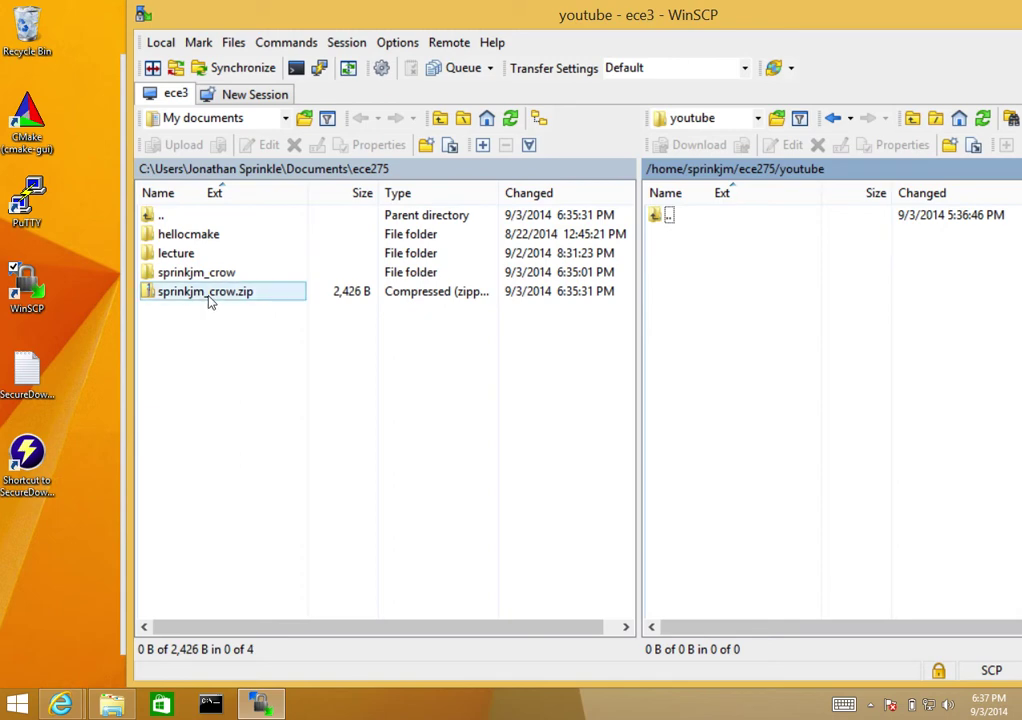
{"action": "left_click_drag", "start_coordinate": [212, 293], "coordinate": [755, 265]}
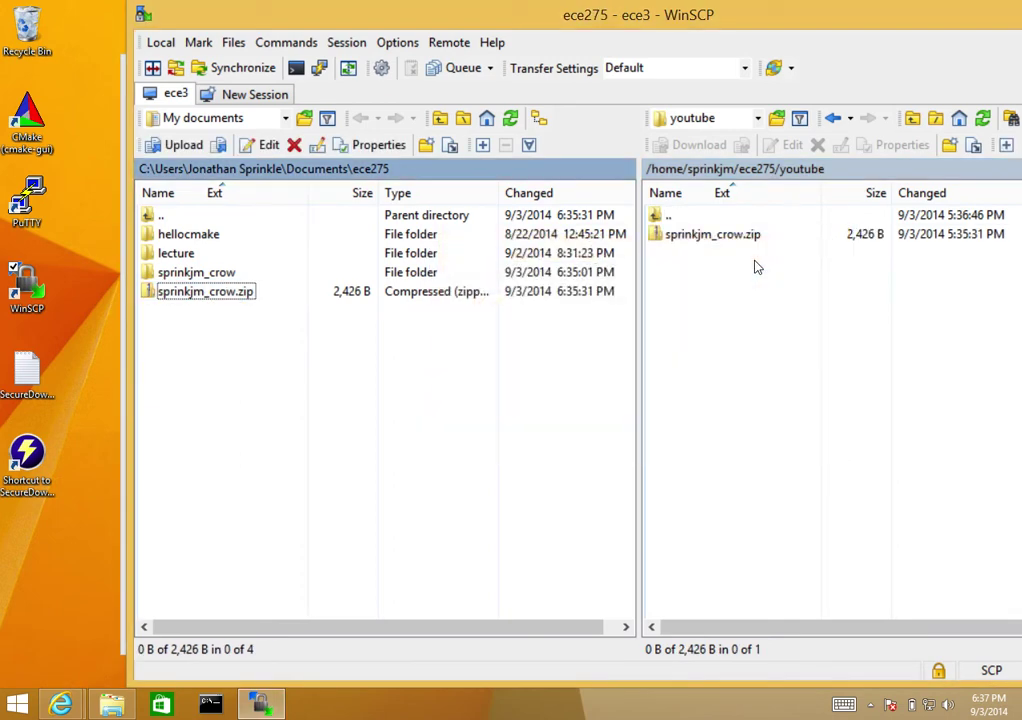
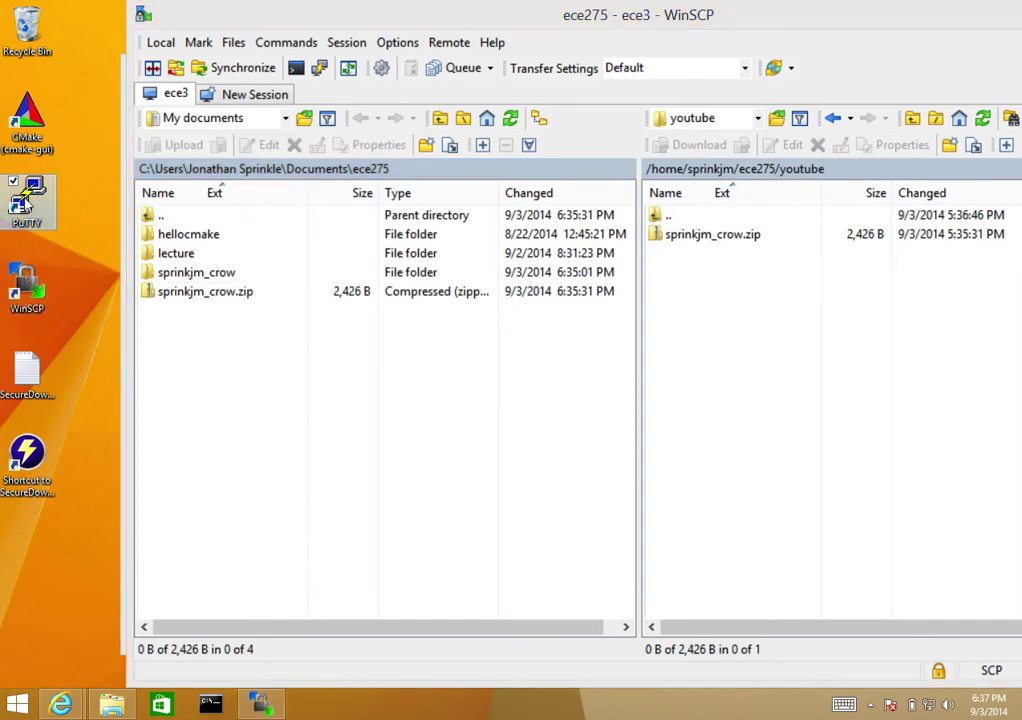
- Connect PuTTY to ece3.ece.arizona.edu over SSH and log in with your login name and password
{"action": "double_click", "coordinate": [25, 205]}
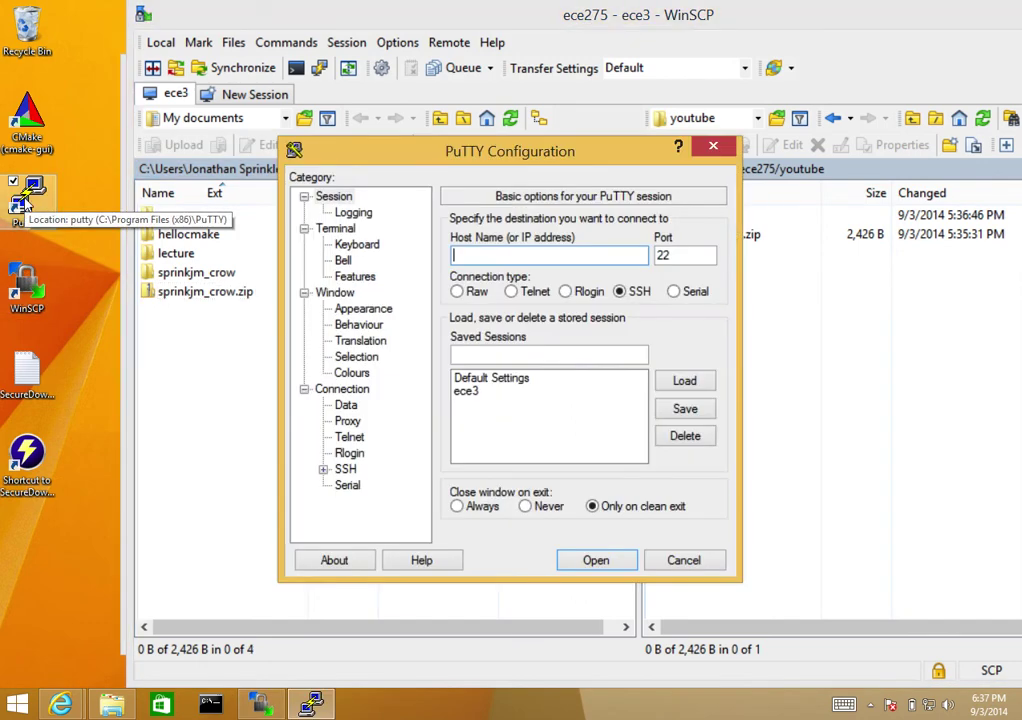
{"action": "type", "text": "ec"}
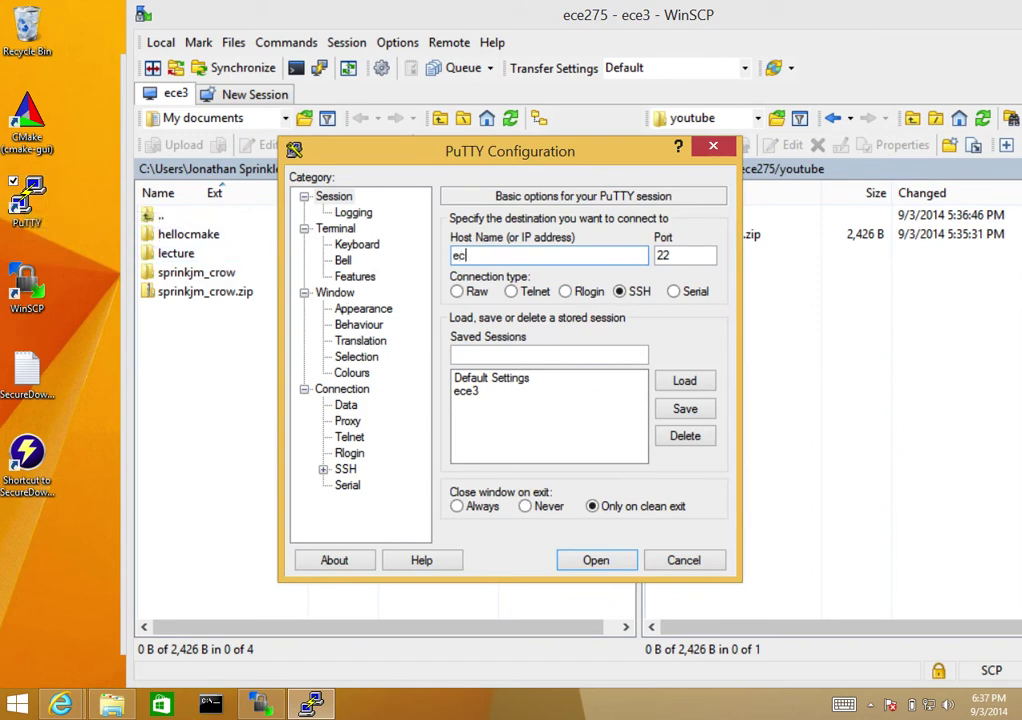
{"action": "type", "text": "e3.ece.arizona.edu"}
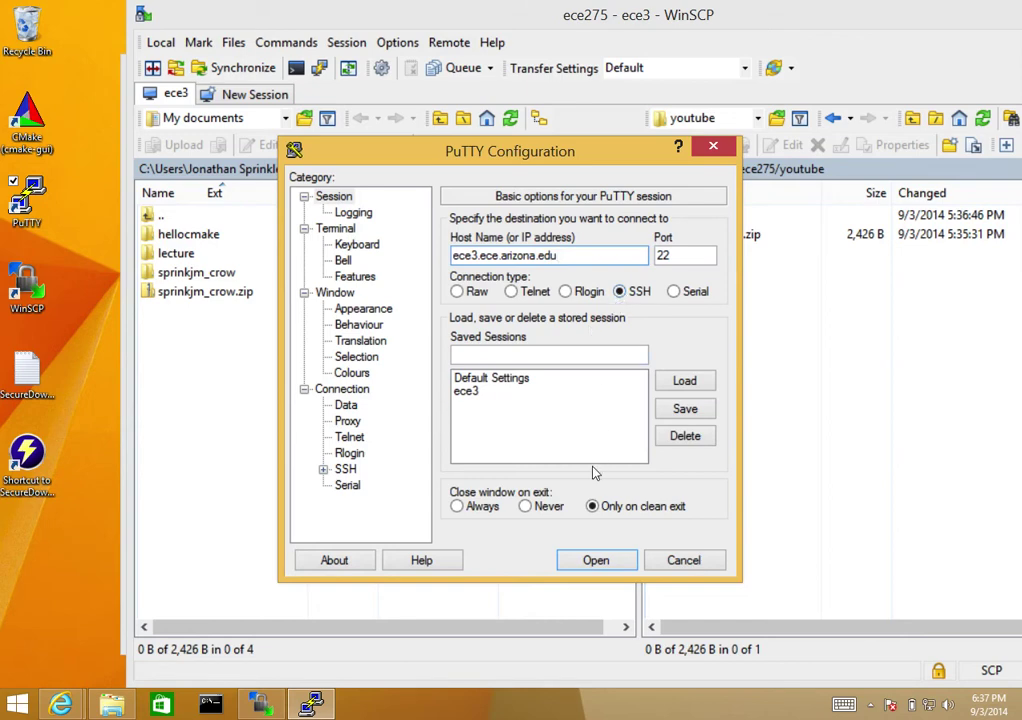
{"action": "left_click", "coordinate": [590, 561]}
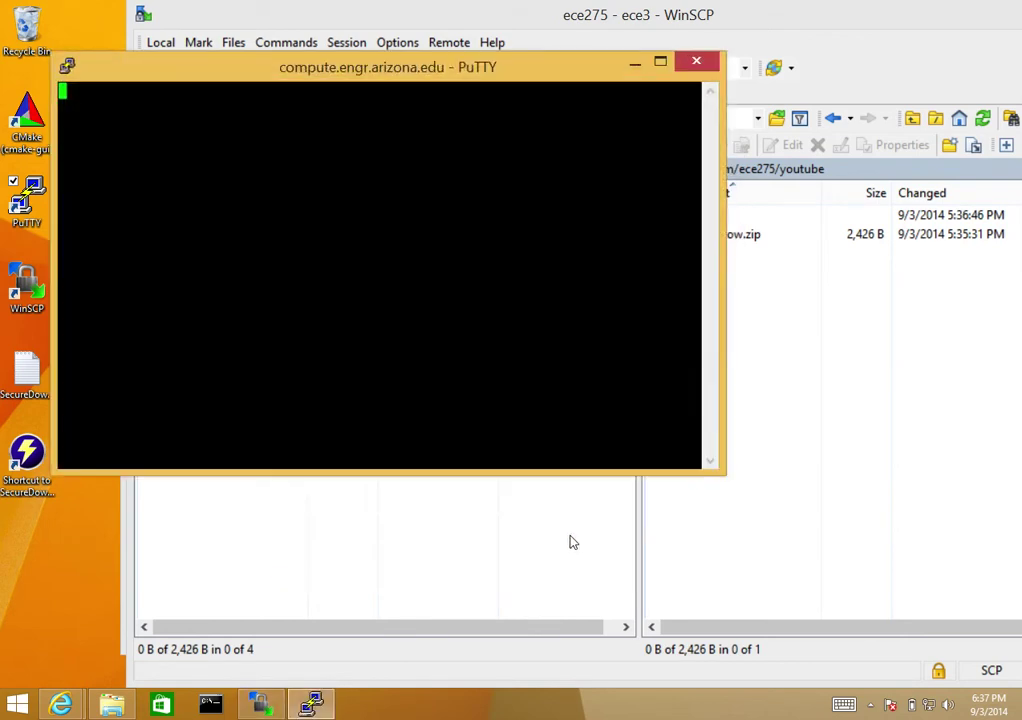
{"action": "type", "text": "spri"}
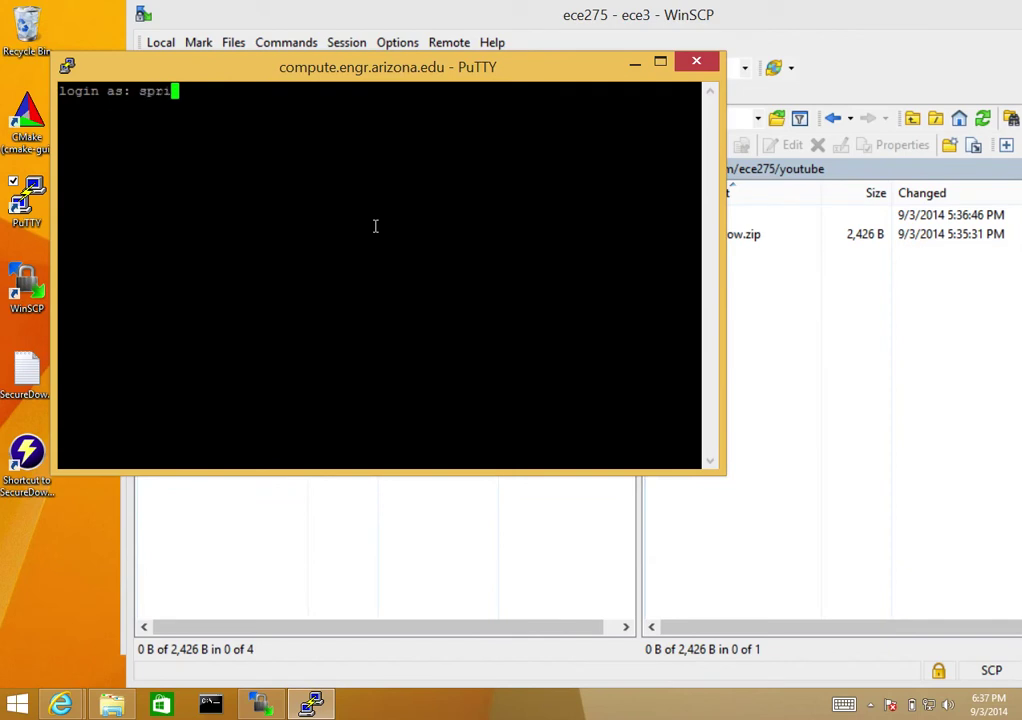
{"action": "type", "text": "nkjm"}
{"action": "key", "text": "Return"}
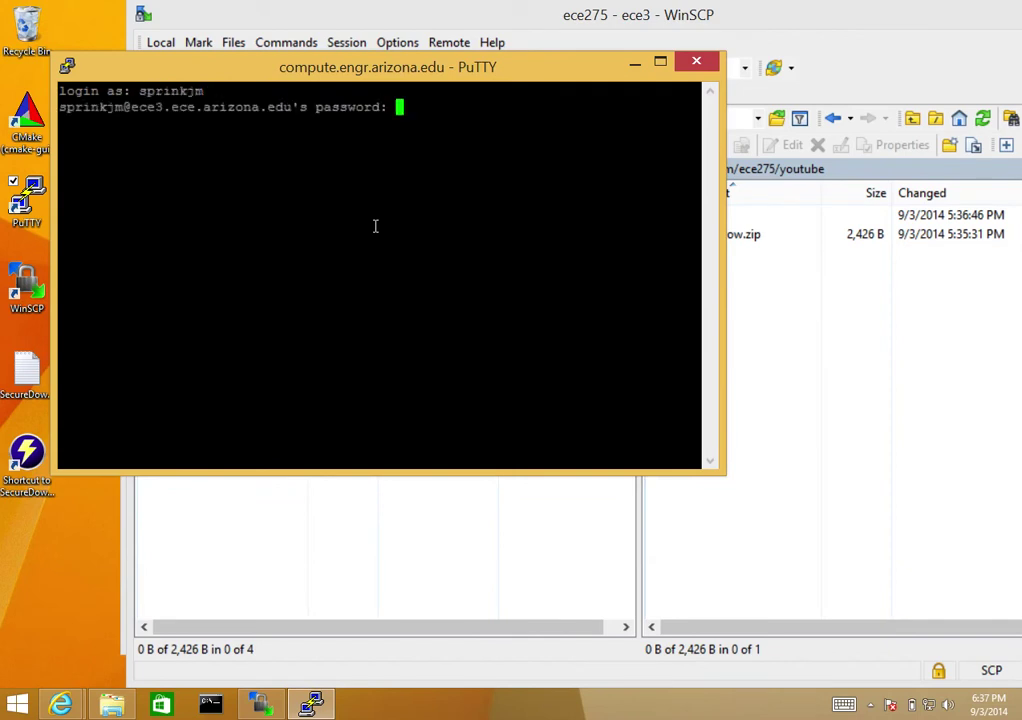
{"action": "key", "text": "Return"}
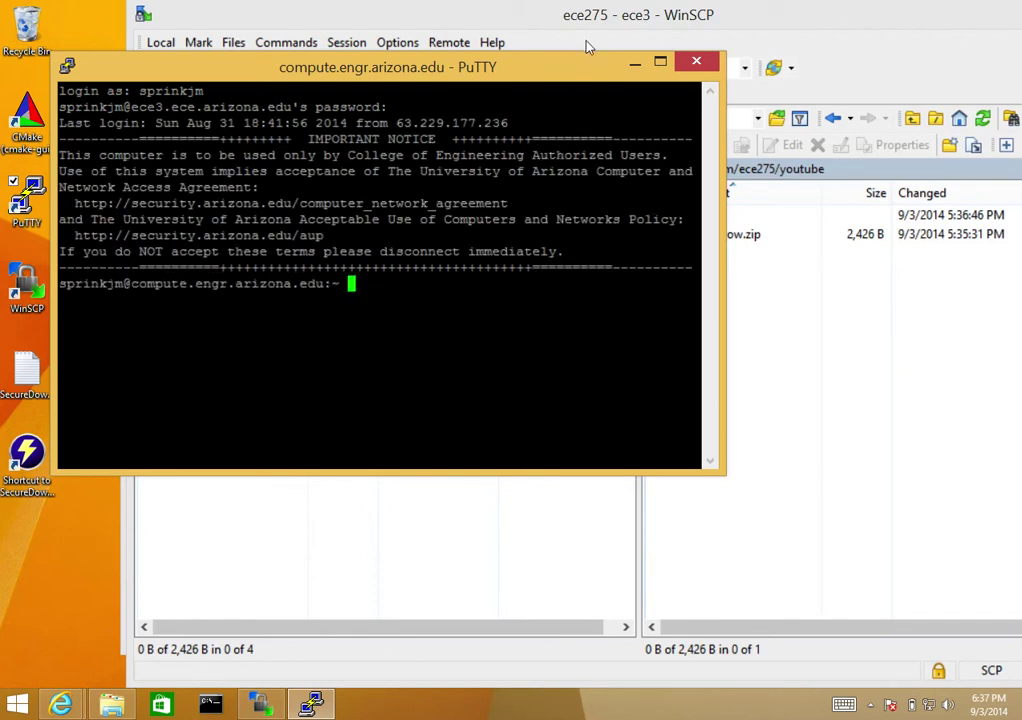
{"action": "left_click_drag", "start_coordinate": [575, 57], "coordinate": [536, 229]}
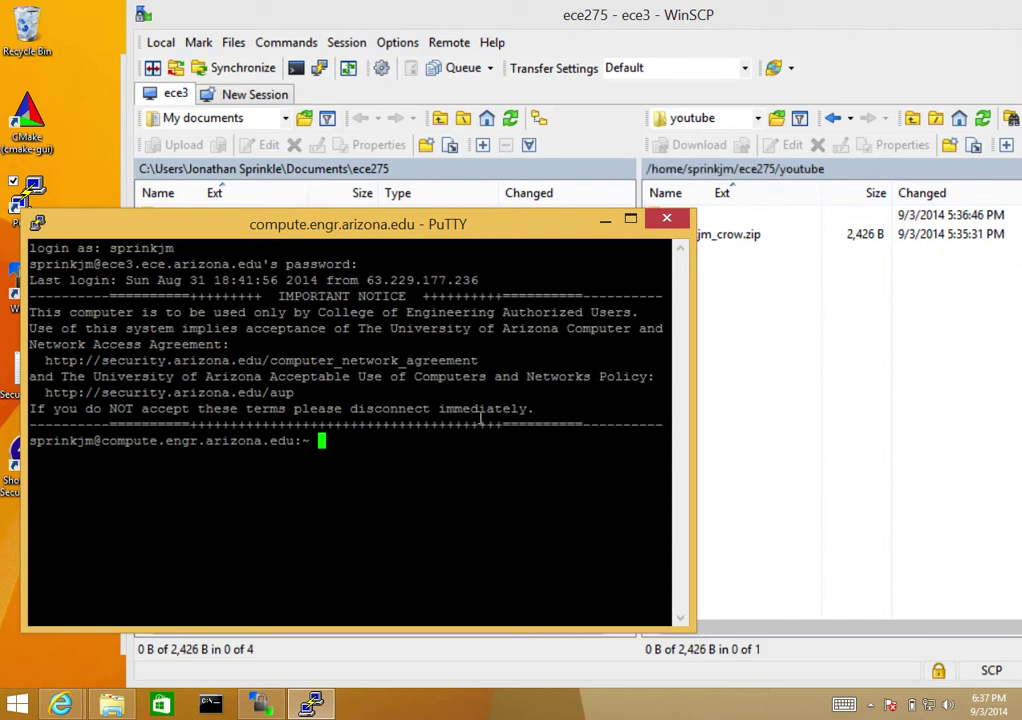
- Check the current working directory with pwd to see the home path
{"action": "type", "text": "pwd"}
{"action": "key", "text": "Return"}
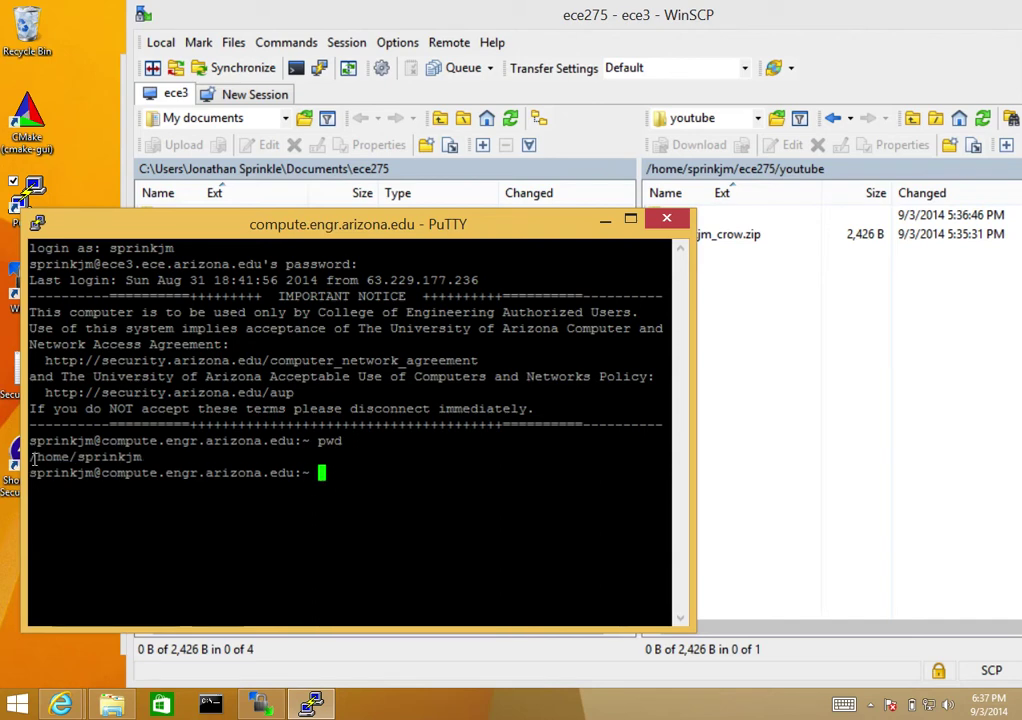
{"action": "triple_click", "coordinate": [46, 457]}
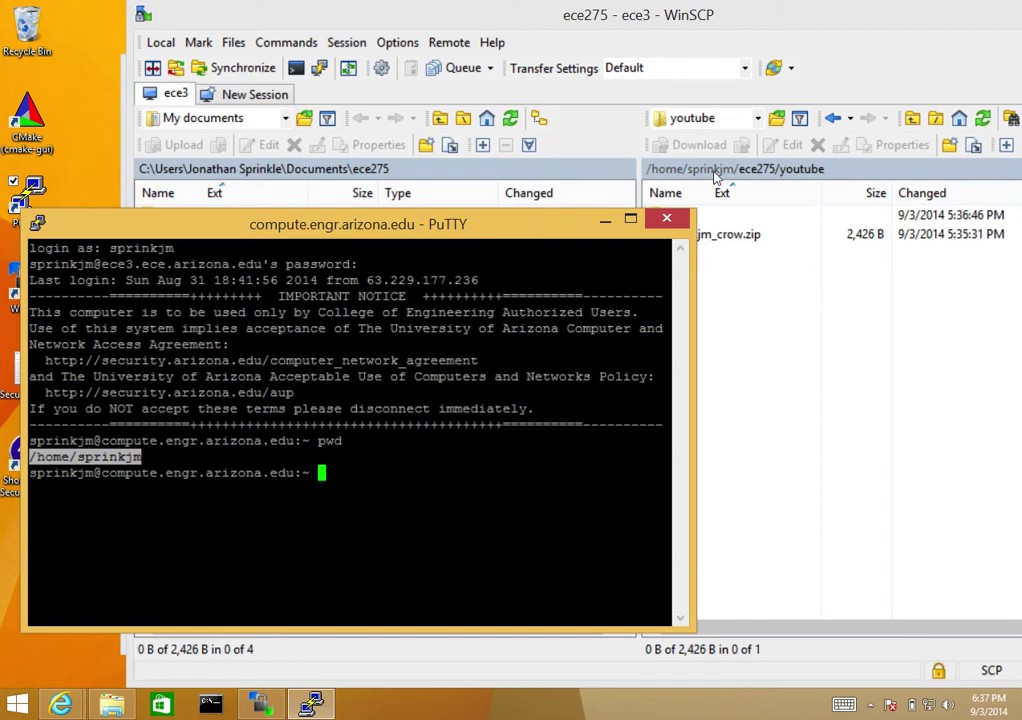
{"action": "left_click", "coordinate": [486, 486]}
- Change into ece275/youtube, confirm it with pwd, and list its files
{"action": "type", "text": "cd "}
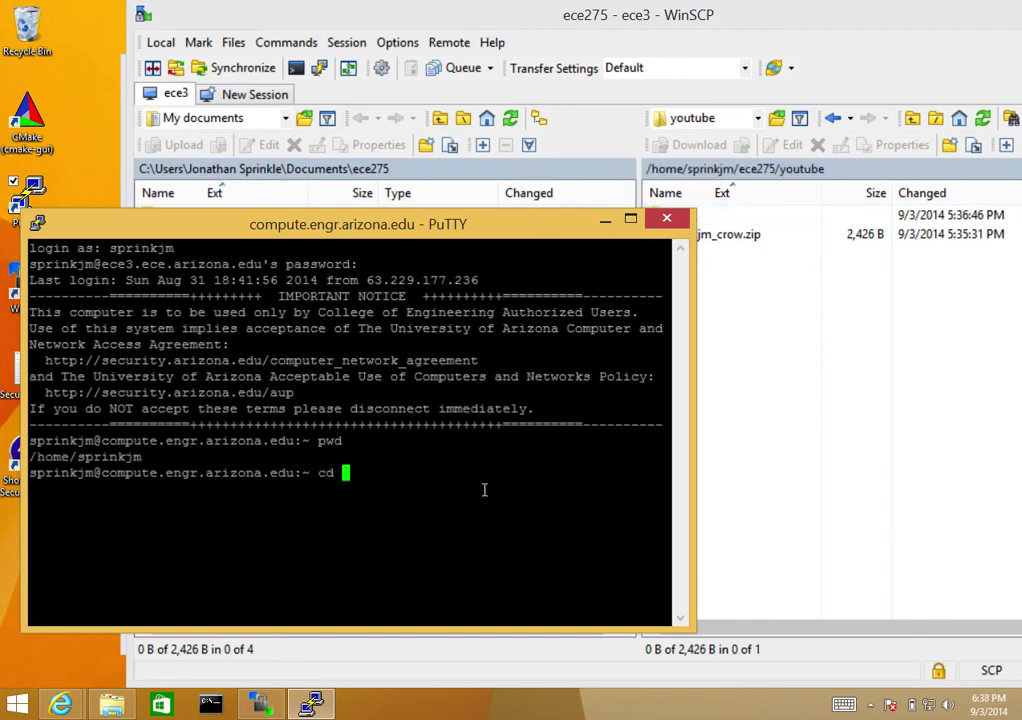
{"action": "type", "text": "ece275/youtub"}
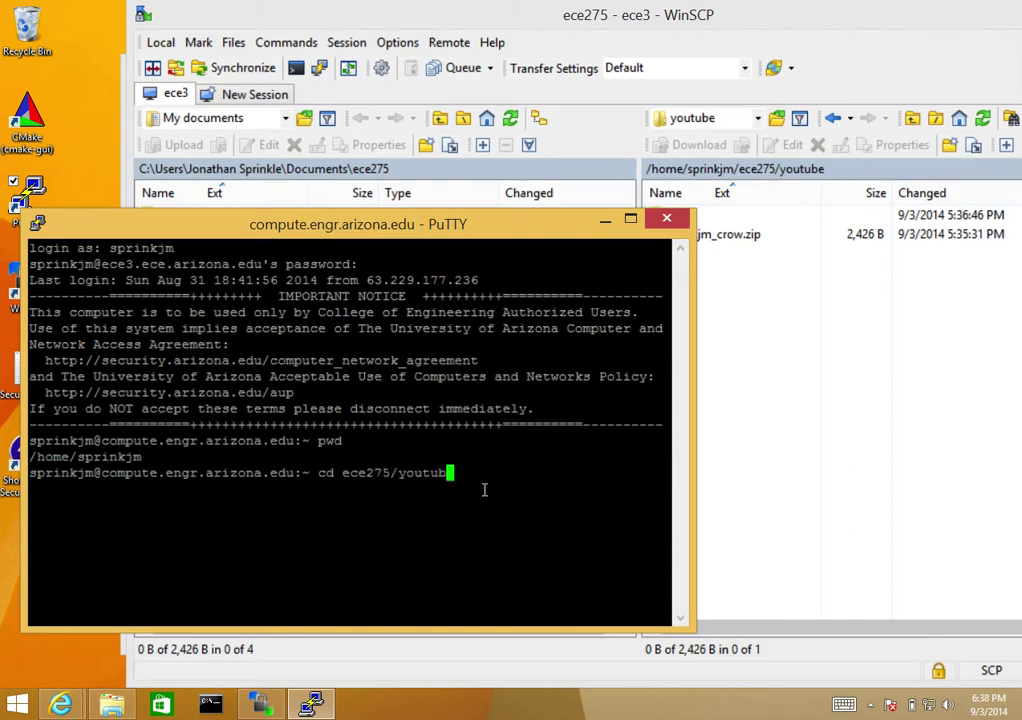
{"action": "type", "text": "e"}
{"action": "key", "text": "Return"}
{"action": "type", "text": "pwd"}
{"action": "key", "text": "Return"}
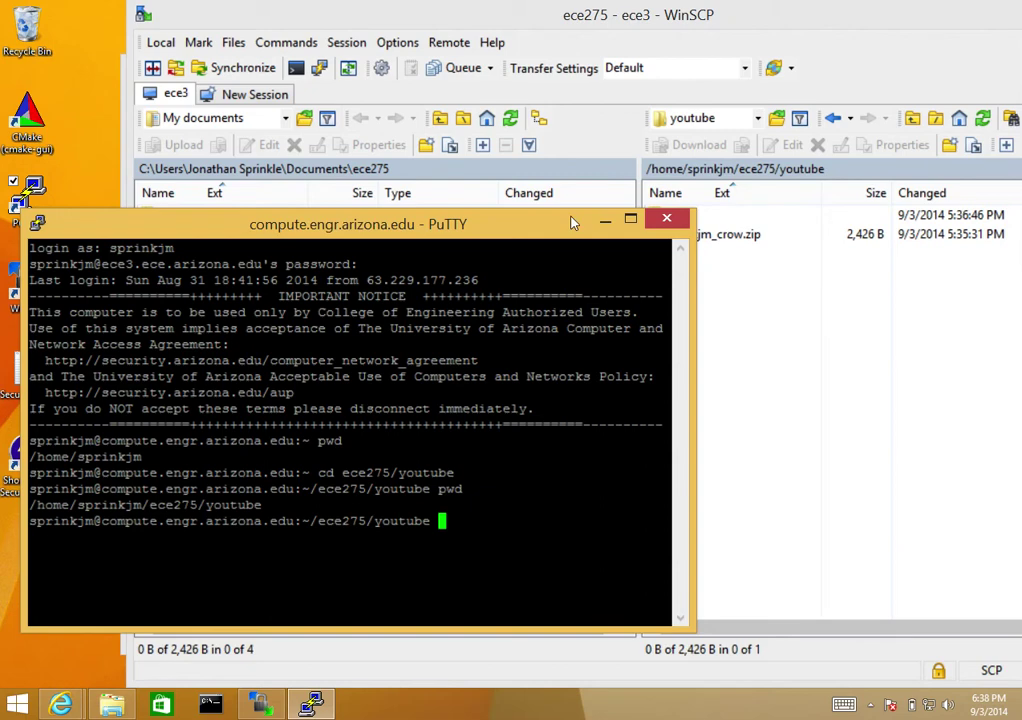
{"action": "left_click_drag", "start_coordinate": [570, 223], "coordinate": [568, 254]}
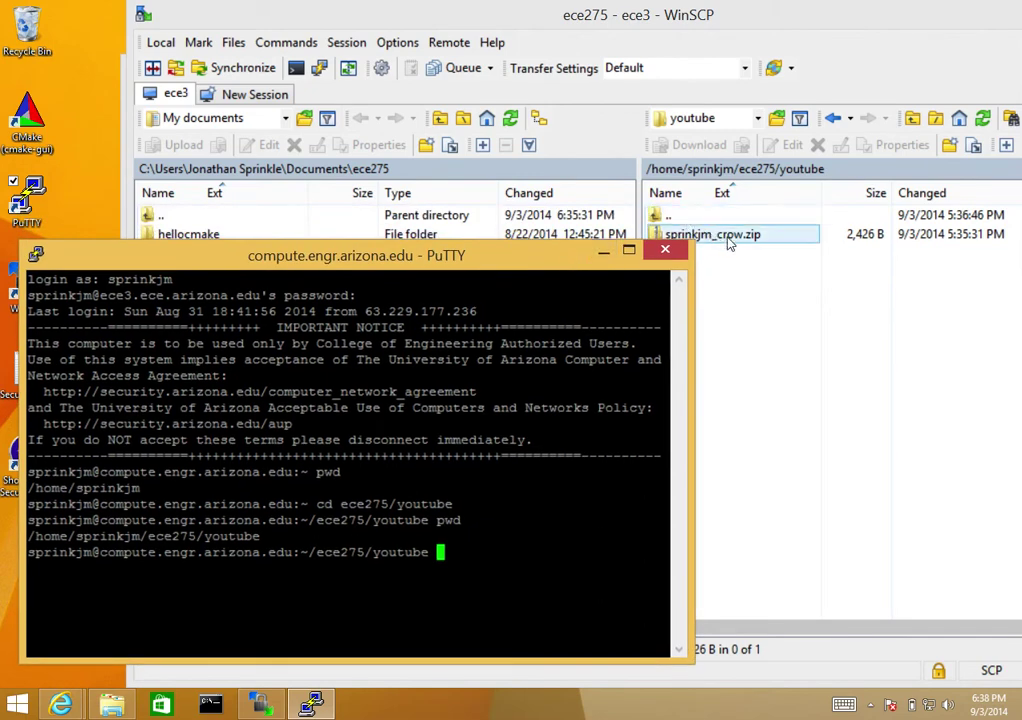
{"action": "type", "text": "ls"}
{"action": "key", "text": "Return"}
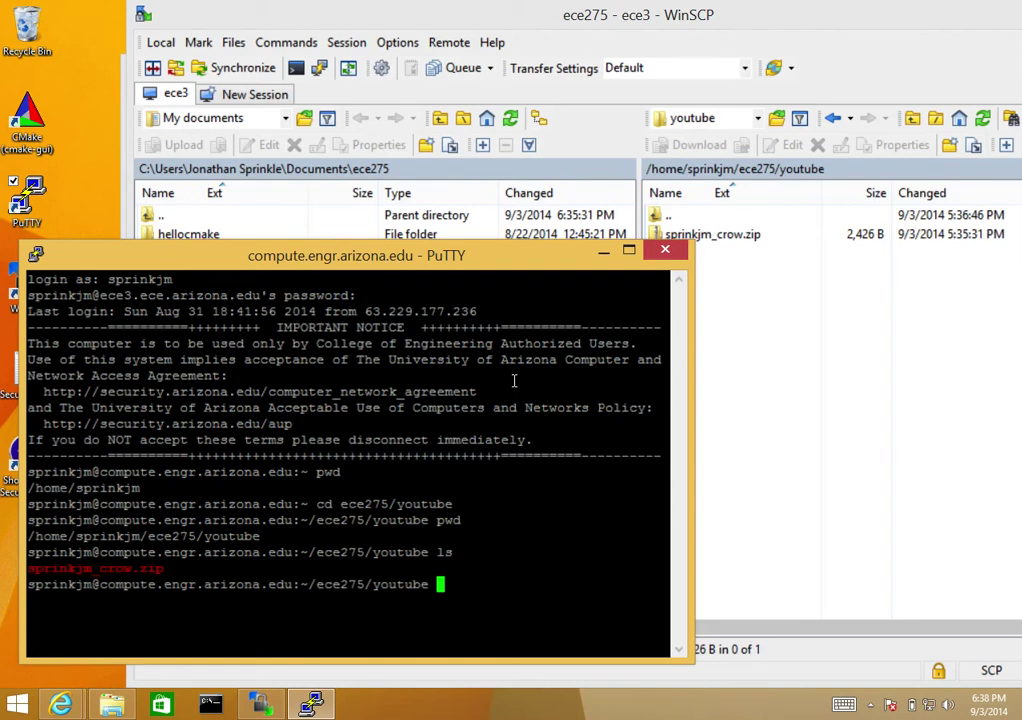
- Unzip sprinkjm_crow.zip and list the directory to see the extracted sprinkjm_crow folder
{"action": "type", "text": "unzip spr"}
{"action": "key", "text": "Tab"}
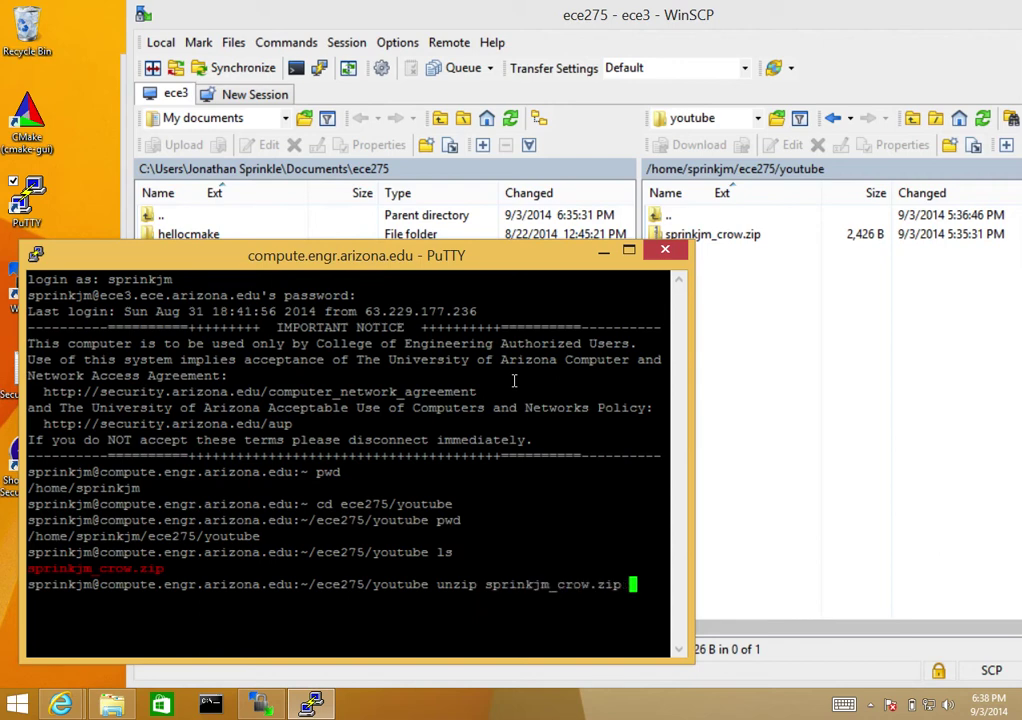
{"action": "key", "text": "Return"}
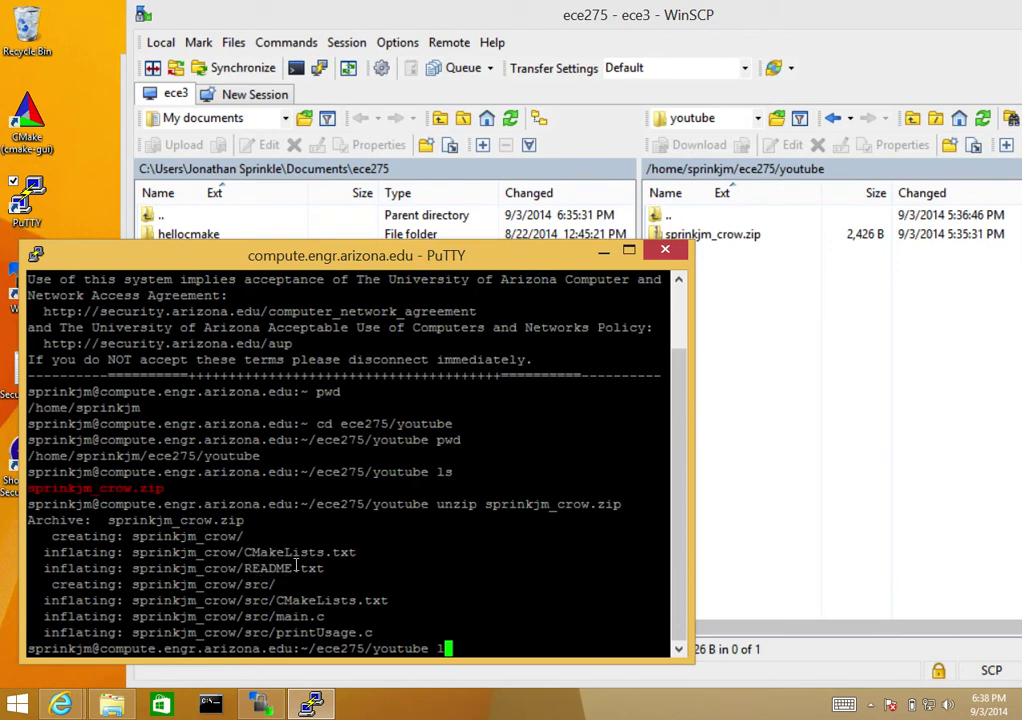
{"action": "type", "text": "ls"}
{"action": "key", "text": "Return"}
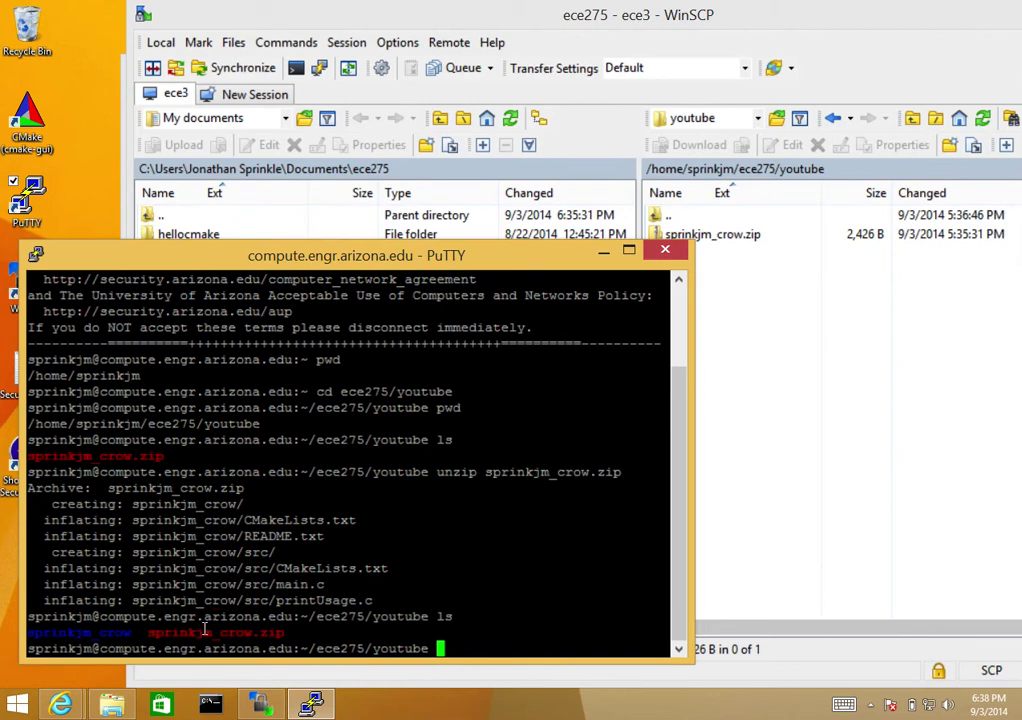
{"action": "double_click", "coordinate": [231, 633]}
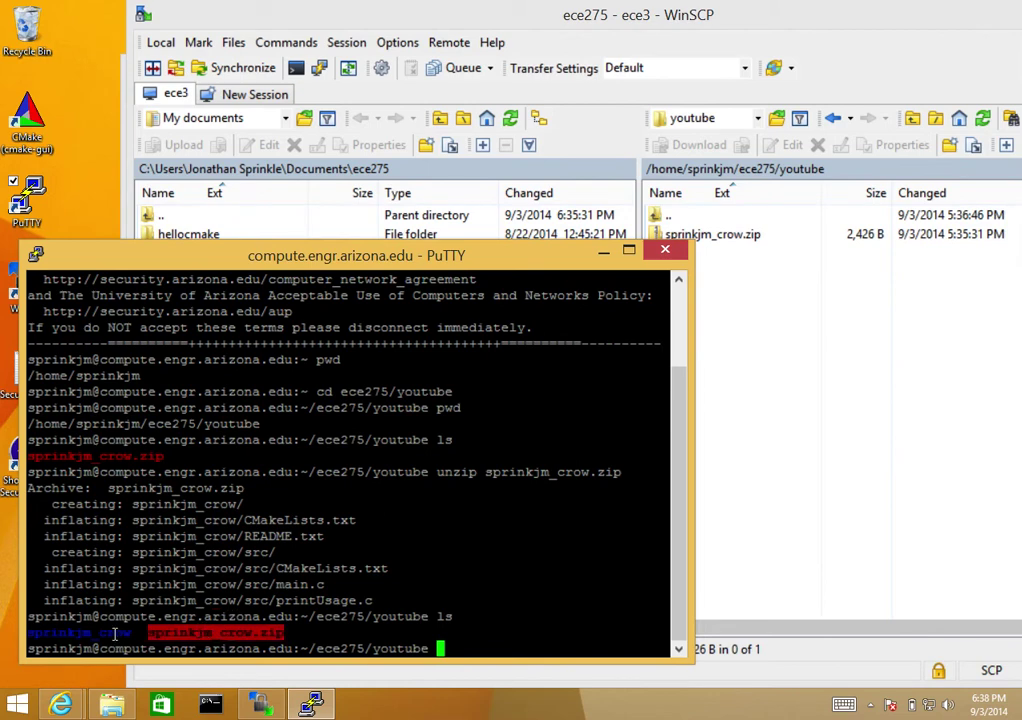
{"action": "double_click", "coordinate": [96, 633]}
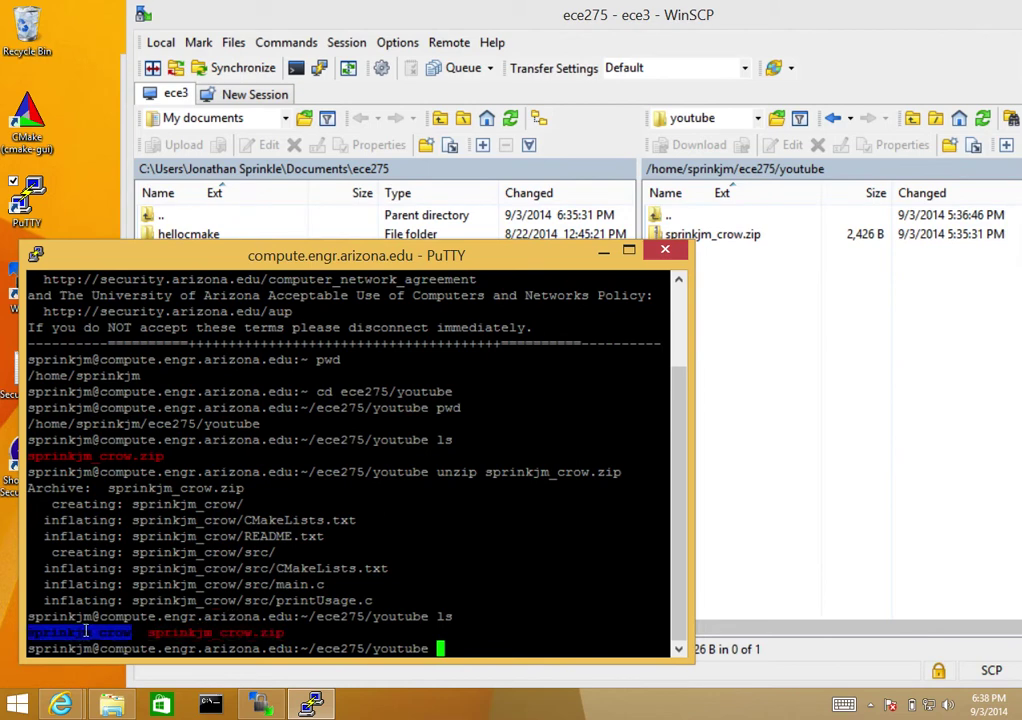
{"action": "left_click", "coordinate": [133, 600]}
- Enter the sprinkjm_crow folder and list CMakeLists.txt, README.txt and src
{"action": "type", "text": "cd "}
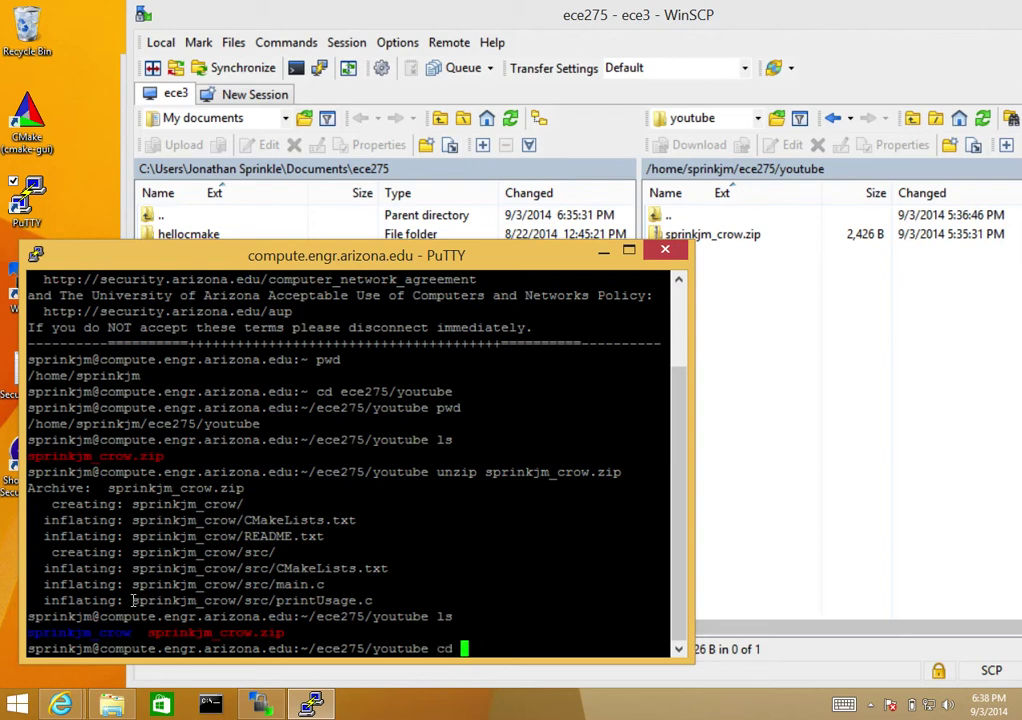
{"action": "type", "text": "sprinkjm_crow"}
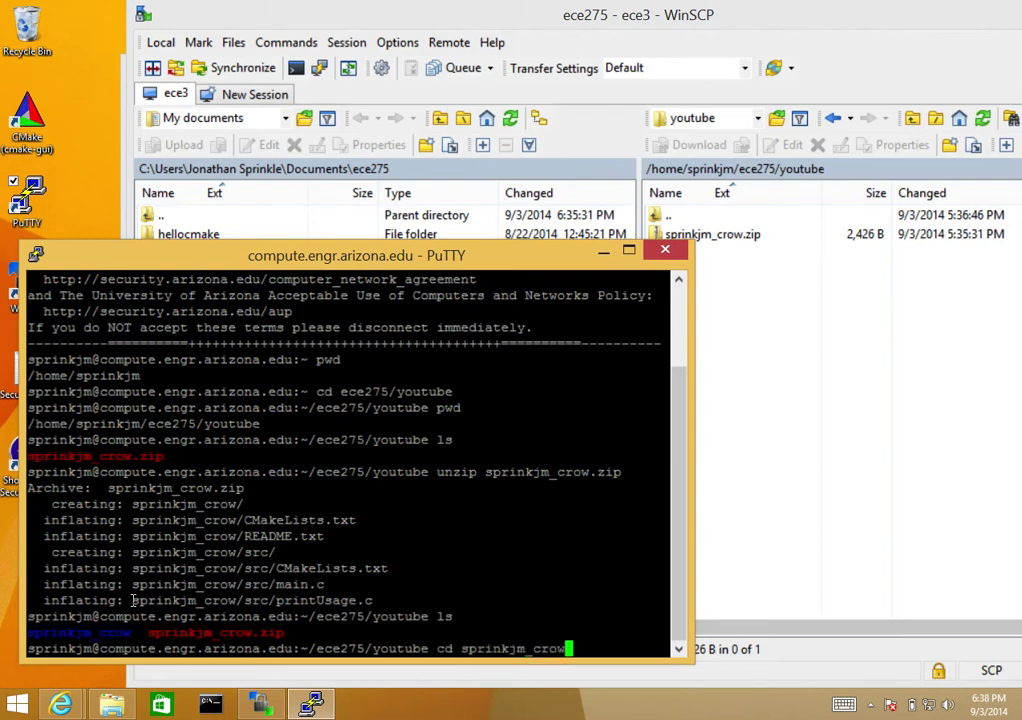
{"action": "key", "text": "Return"}
{"action": "type", "text": "ls"}
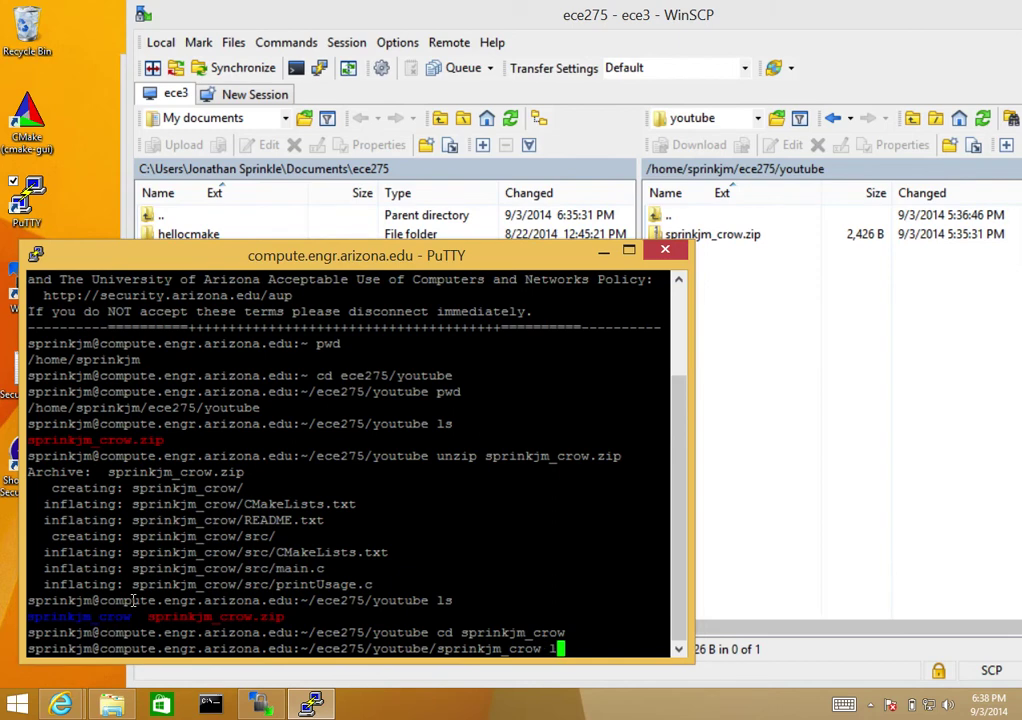
{"action": "key", "text": "Return"}
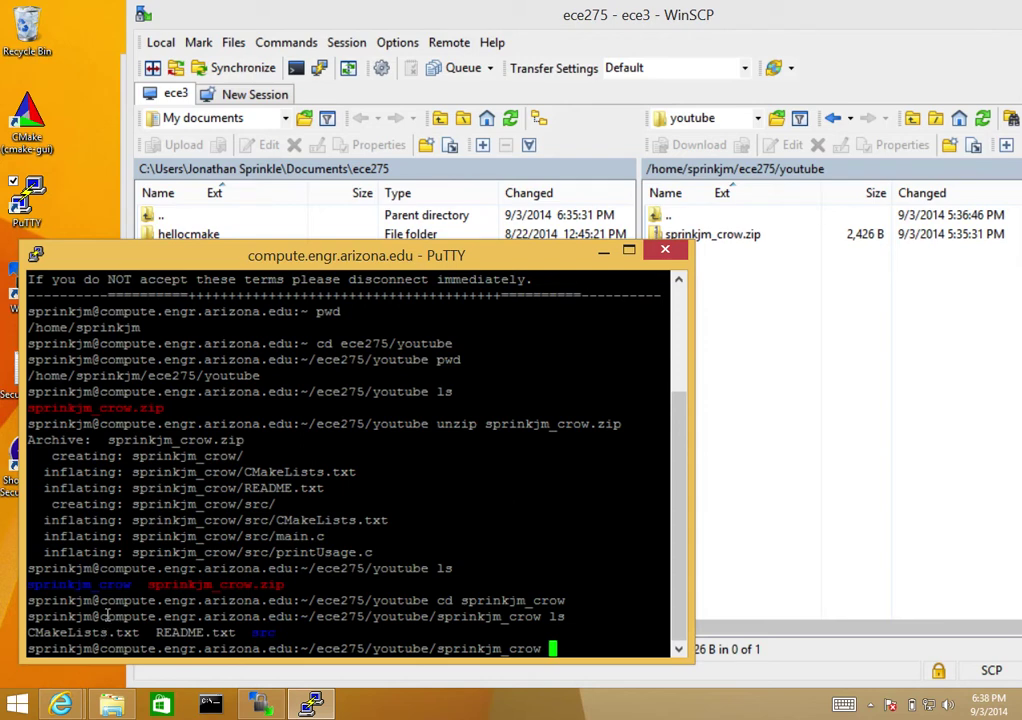
- Open the local sprinkjm_crow folder in Explorer to compare its contents, then return to PuTTY
{"action": "left_click", "coordinate": [124, 189]}
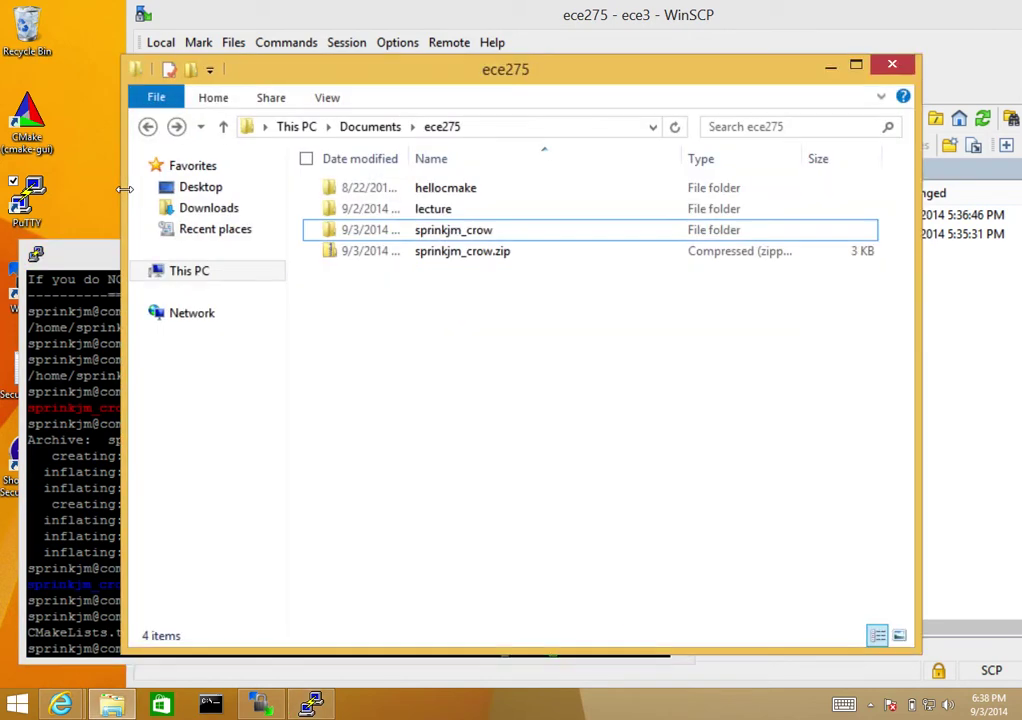
{"action": "double_click", "coordinate": [438, 232]}
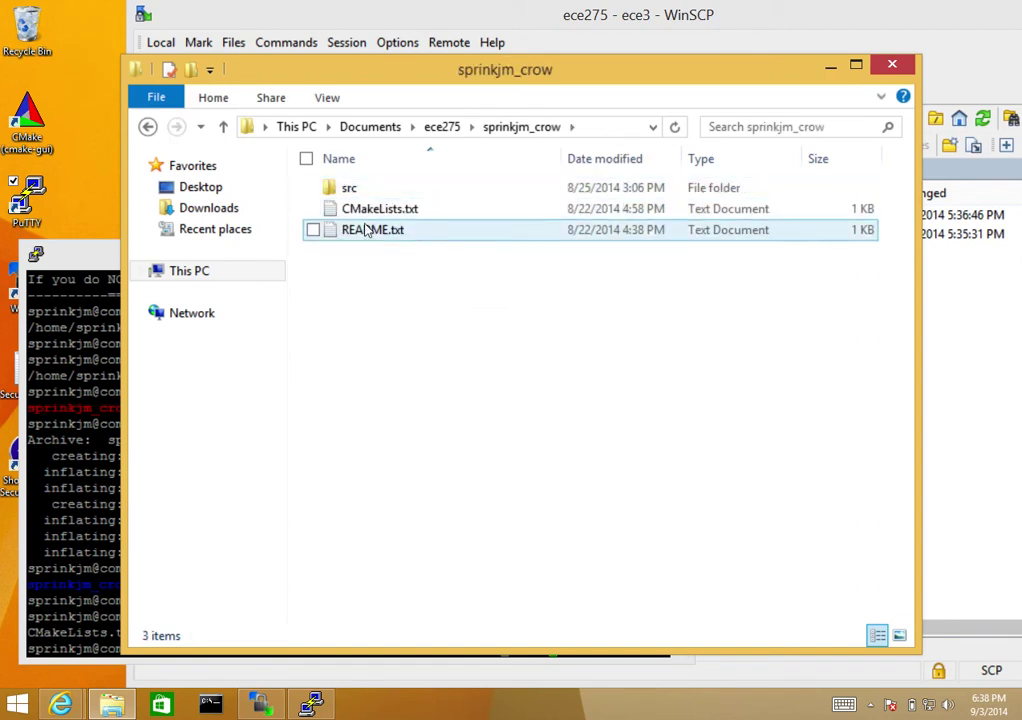
{"action": "left_click", "coordinate": [100, 255]}
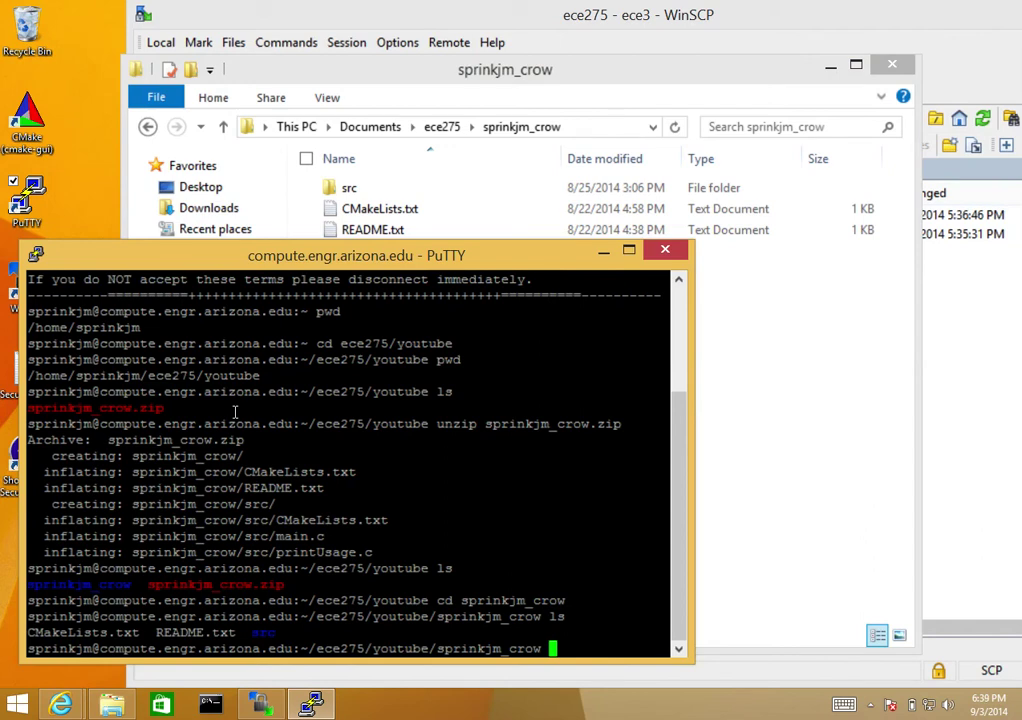
- Create a build directory inside sprinkjm_crow and move into it
{"action": "type", "text": "mkdir build"}
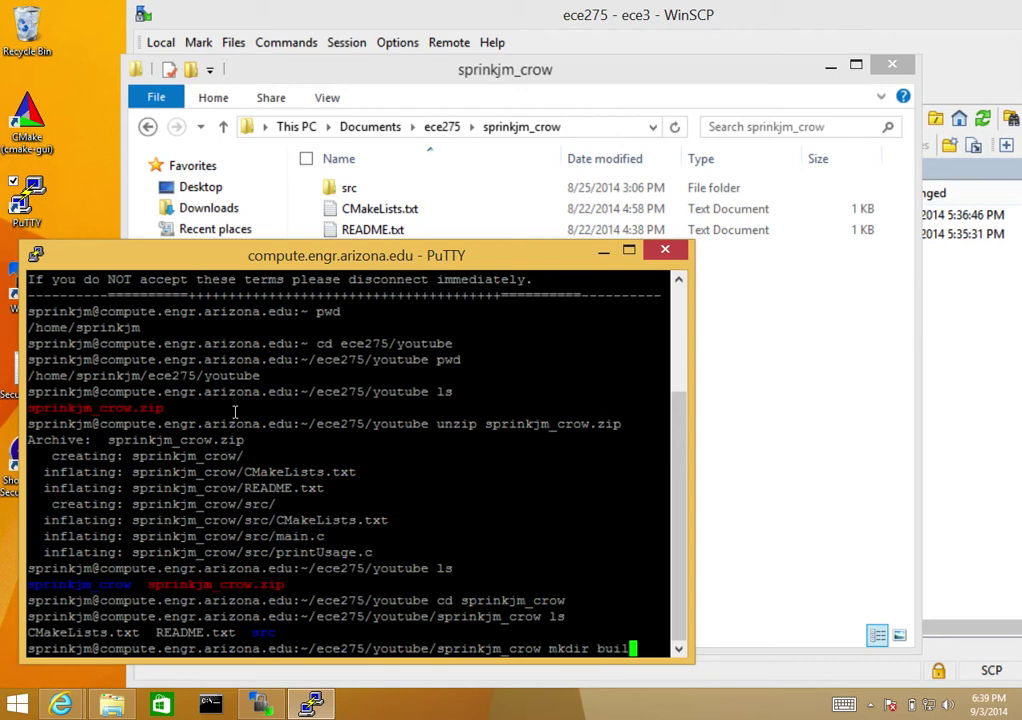
{"action": "key", "text": "Return"}
{"action": "type", "text": "cd build"}
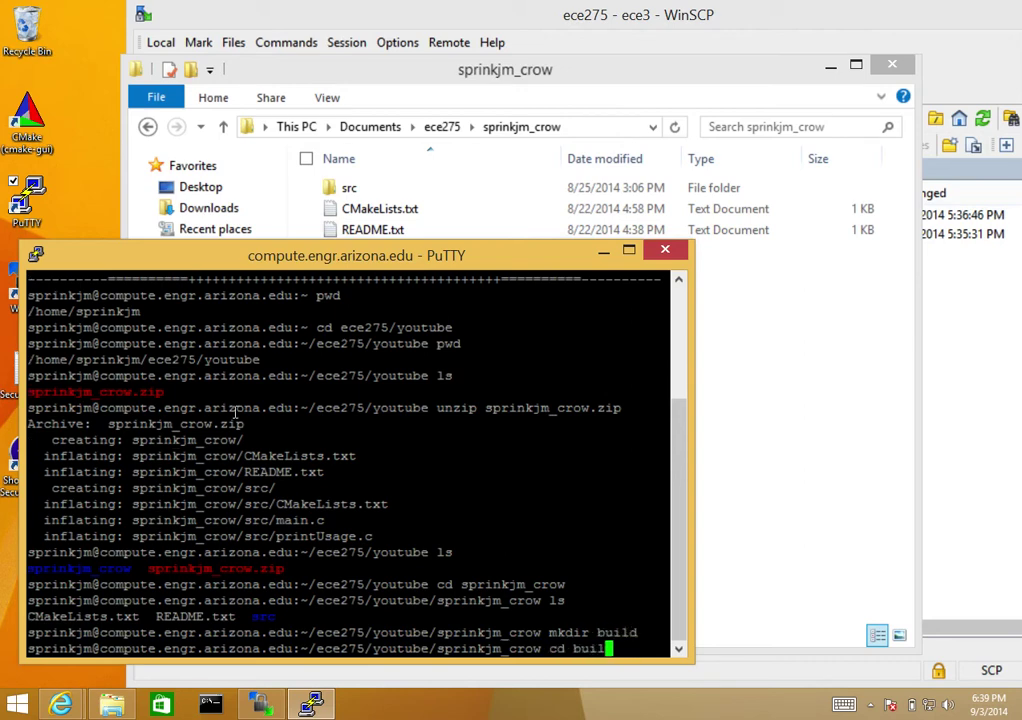
{"action": "key", "text": "Return"}
- Configure the project with 'cmake ..' and compile the crow target with make
{"action": "type", "text": "cmake "}
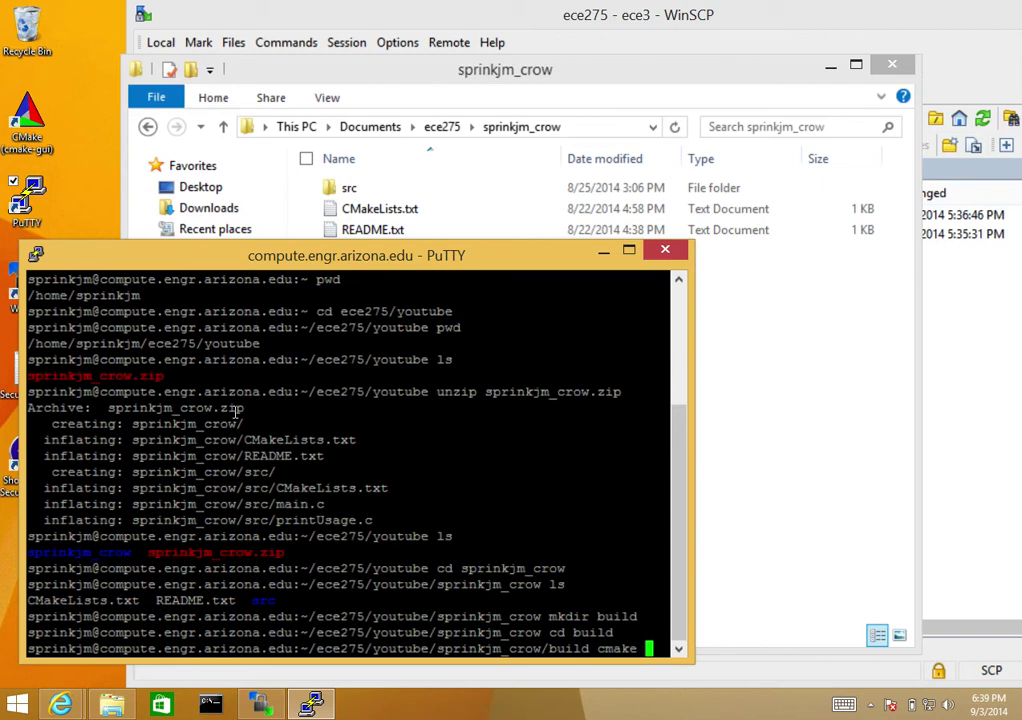
{"action": "type", "text": ".."}
{"action": "key", "text": "Return"}
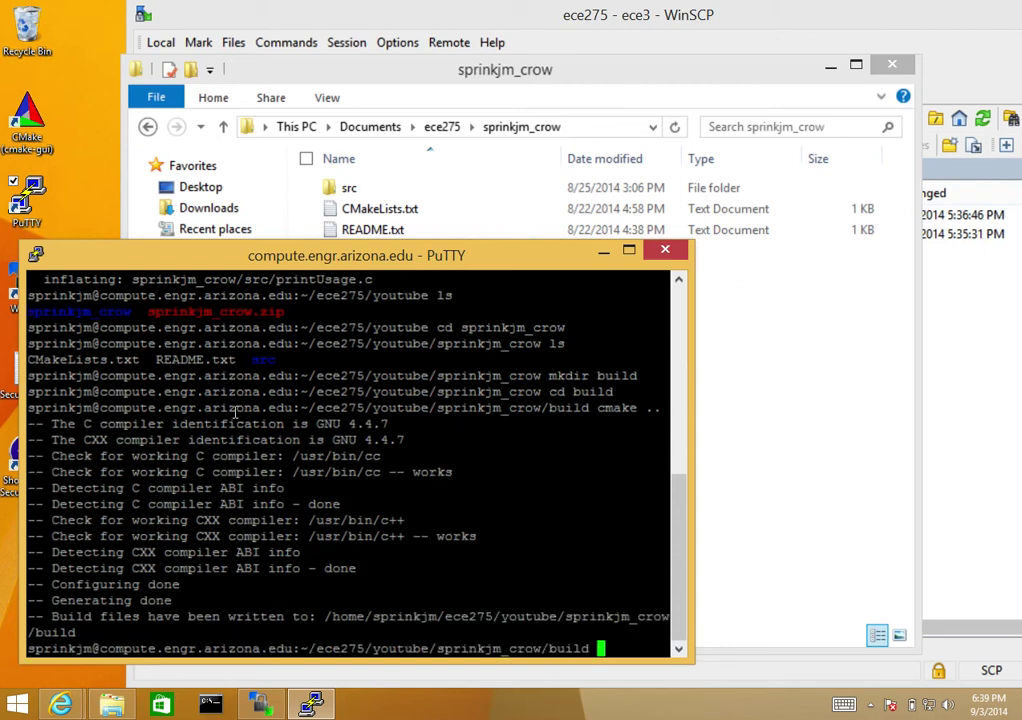
{"action": "type", "text": "make"}
{"action": "key", "text": "Return"}
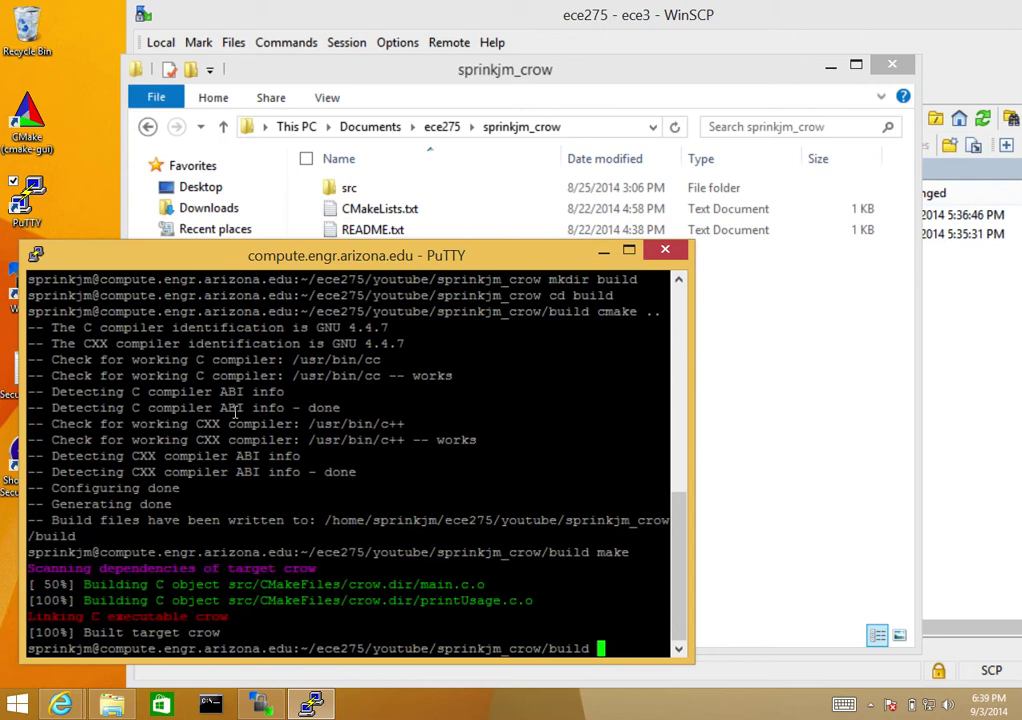
{"action": "type", "text": "./src/crow"}
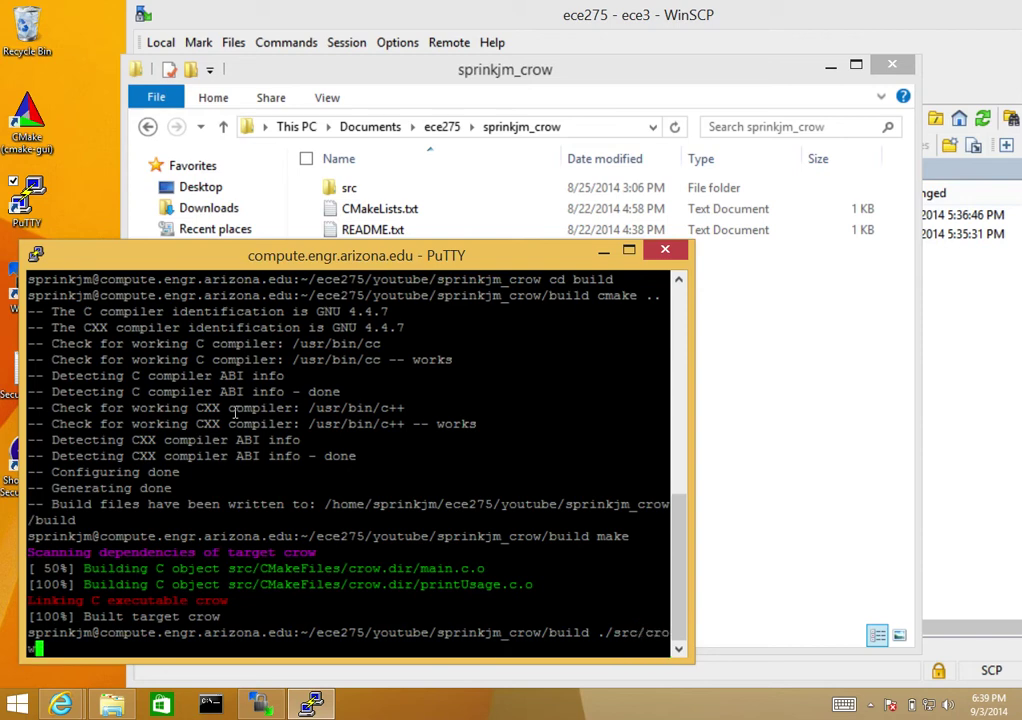
{"action": "type", "text": " hello"}
- Run ./src/crow with hello and with Snow, then exit the server session
{"action": "key", "text": "Return"}
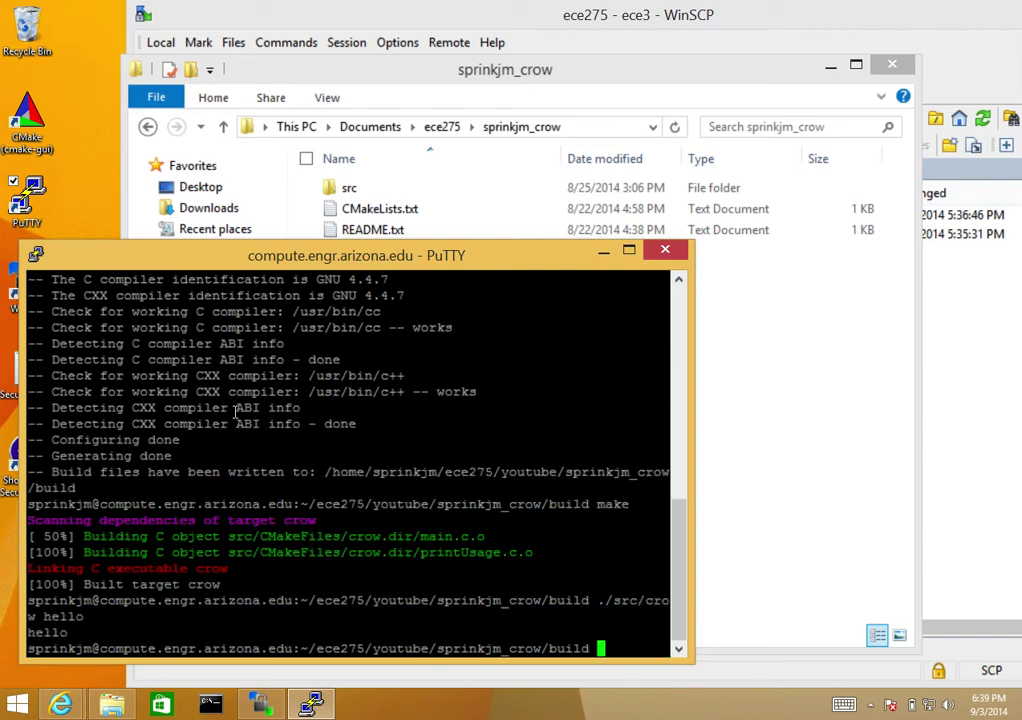
{"action": "type", "text": "./src/crow Snow"}
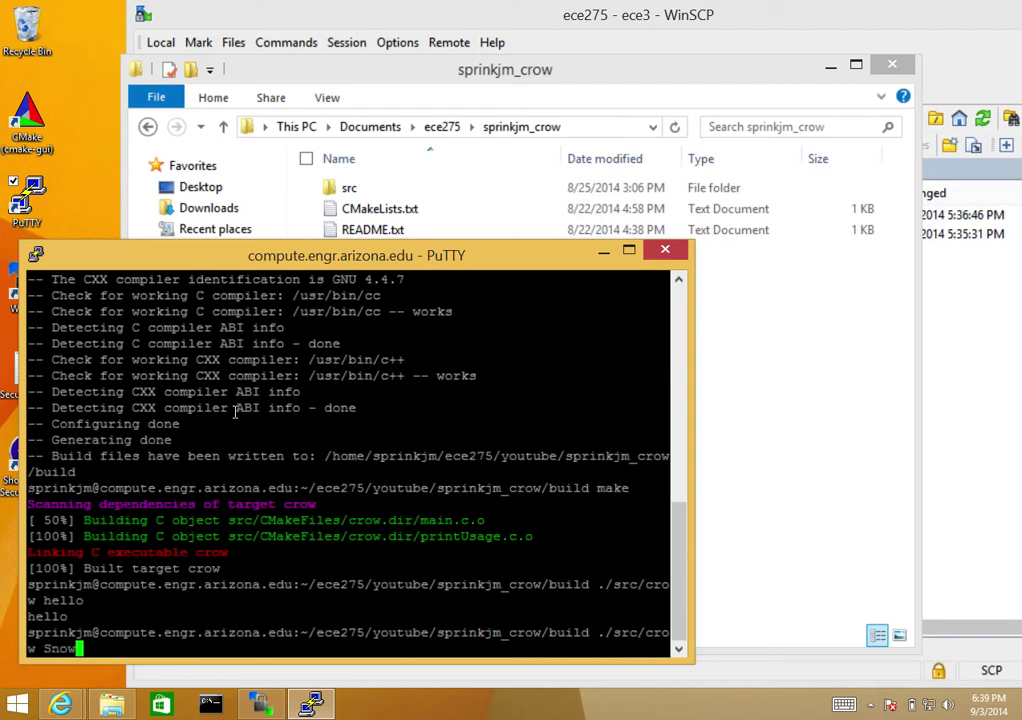
{"action": "key", "text": "Return"}
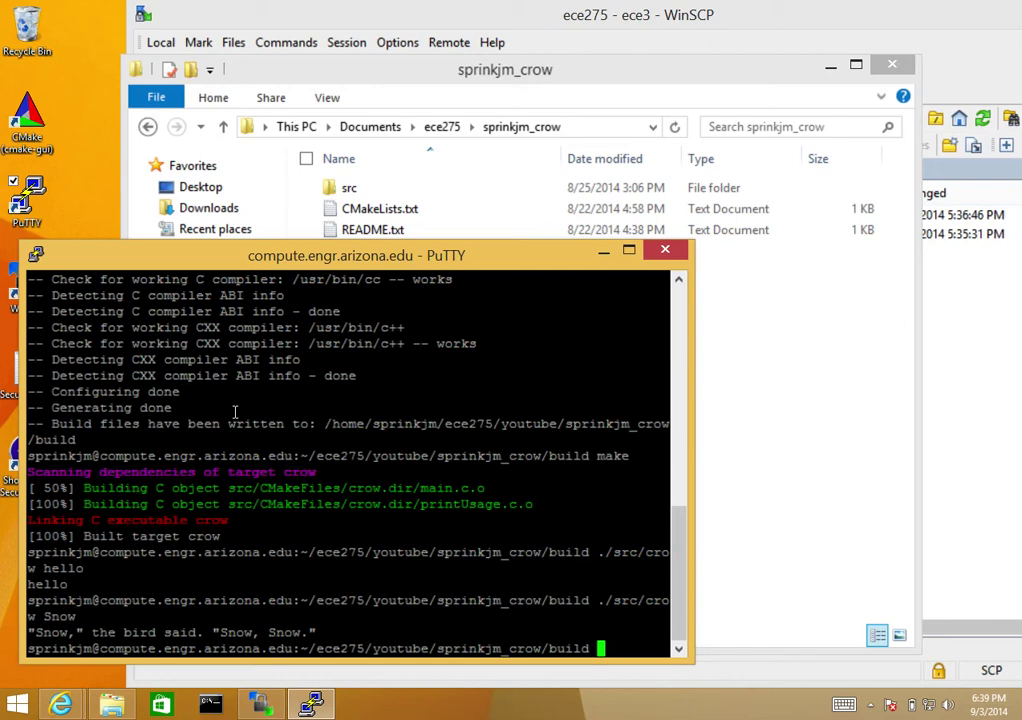
{"action": "type", "text": "exit"}
{"action": "key", "text": "Return"}
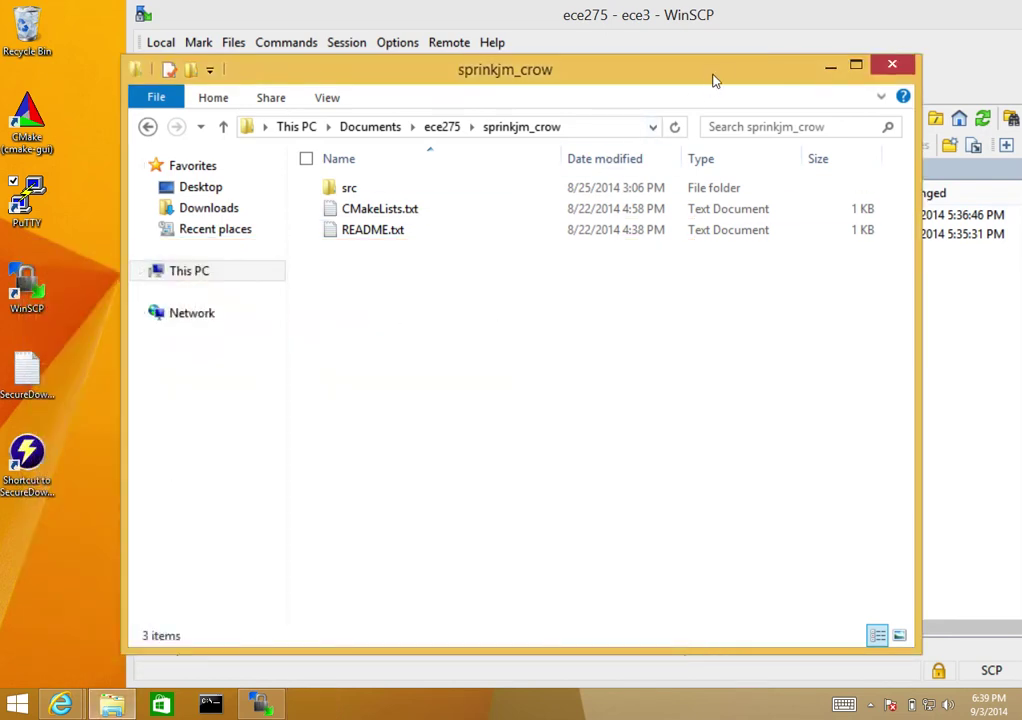
- Go up to the ece275 folder in Explorer and select sprinkjm_crow.zip
{"action": "left_click_drag", "start_coordinate": [720, 75], "coordinate": [647, 96]}
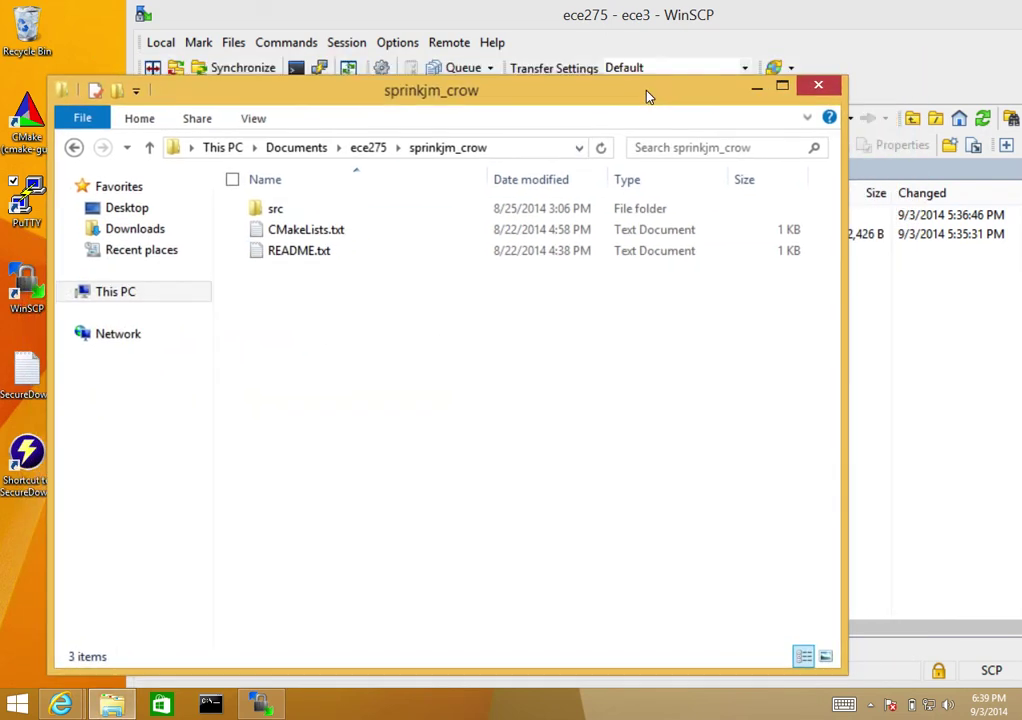
{"action": "left_click", "coordinate": [368, 147]}
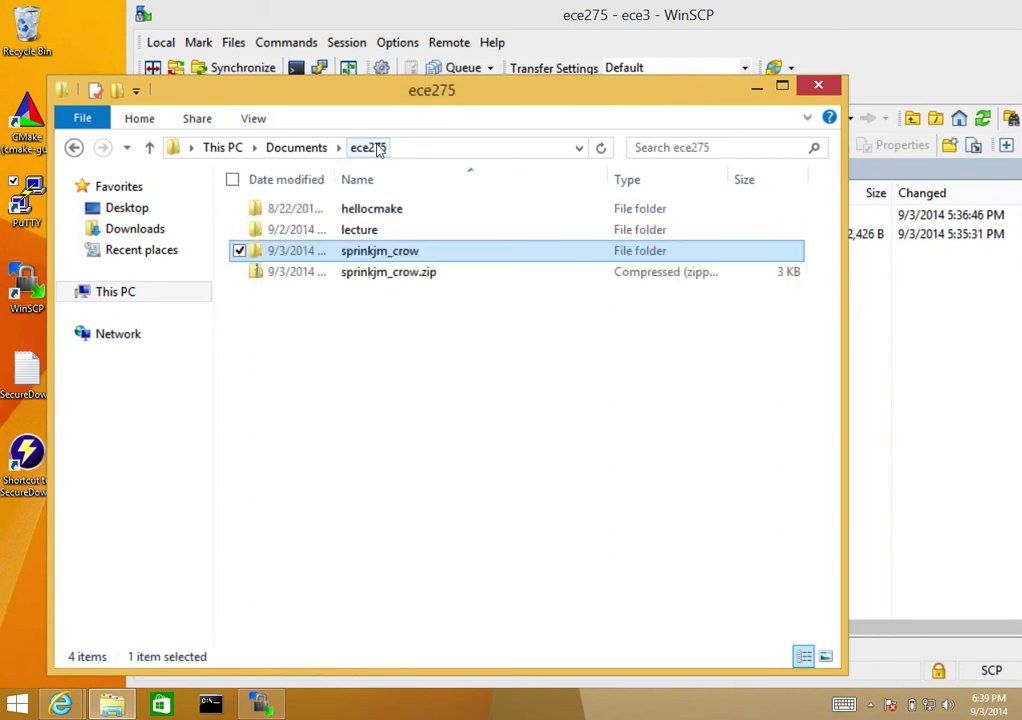
{"action": "left_click", "coordinate": [376, 274]}
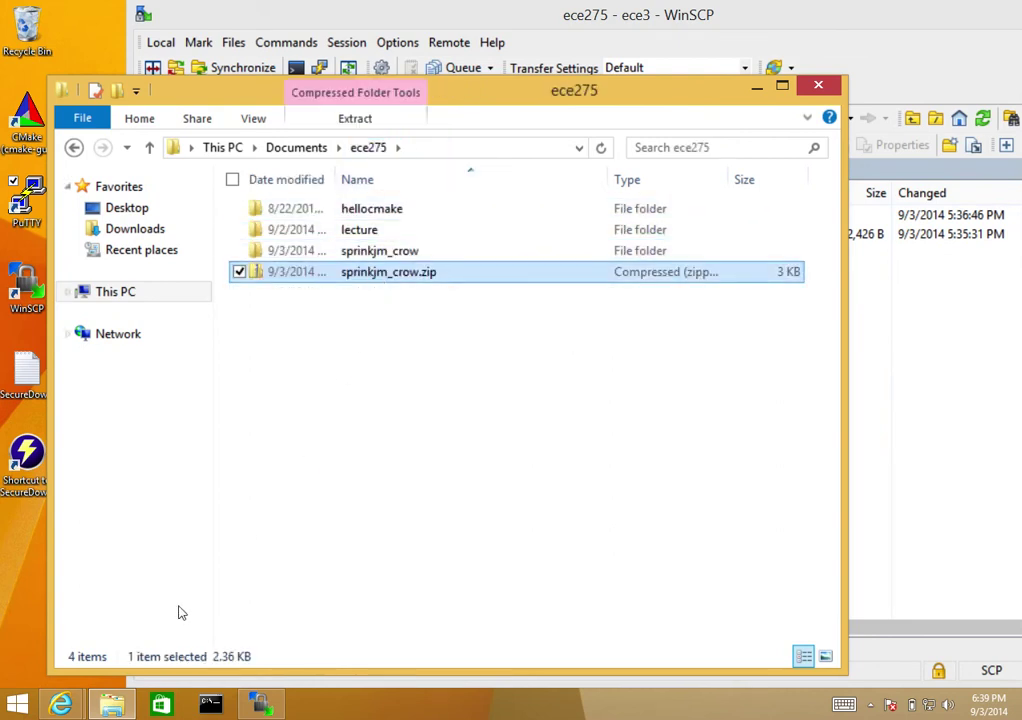
- Bring the Piazza Internet Explorer window forward and open a new tab
{"action": "left_click", "coordinate": [60, 705]}
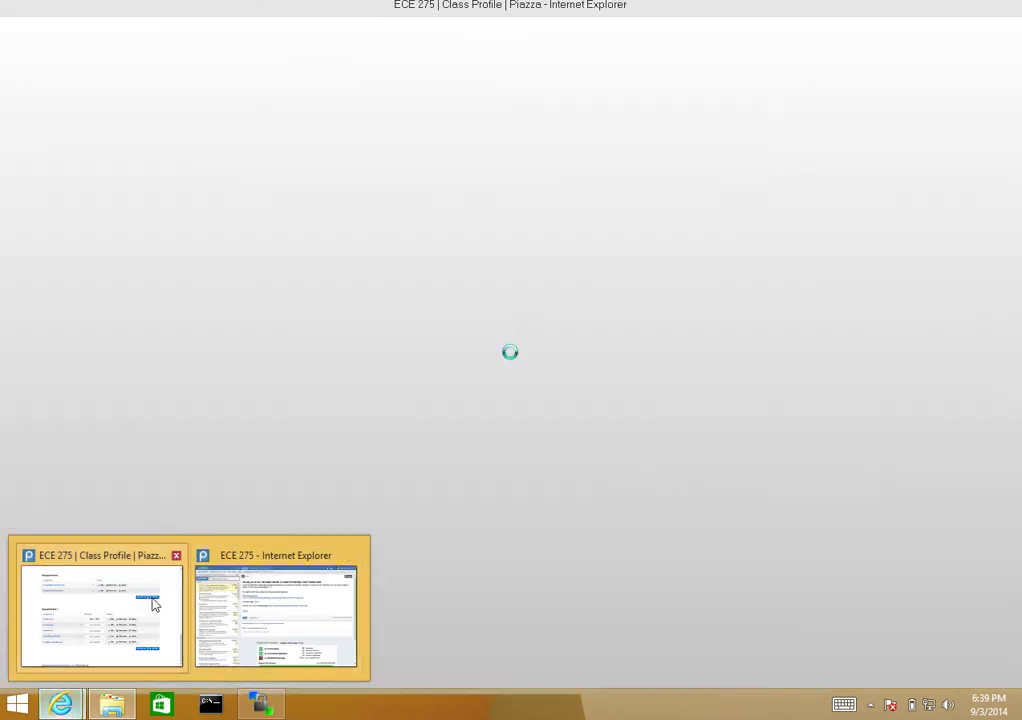
{"action": "left_click", "coordinate": [152, 600]}
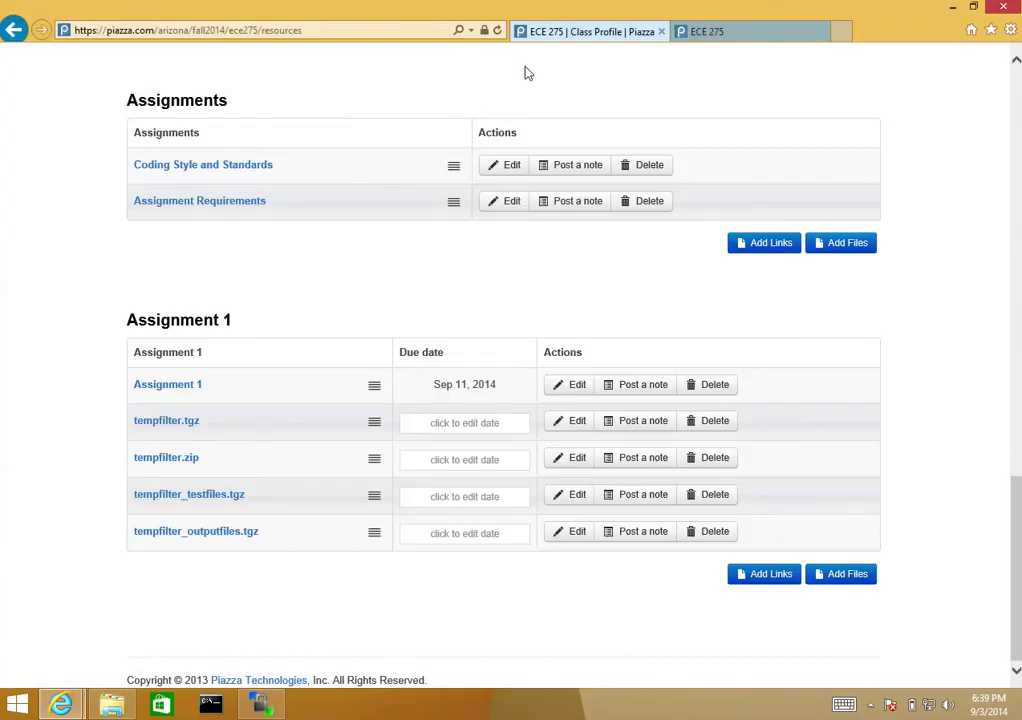
{"action": "left_click", "coordinate": [829, 37]}
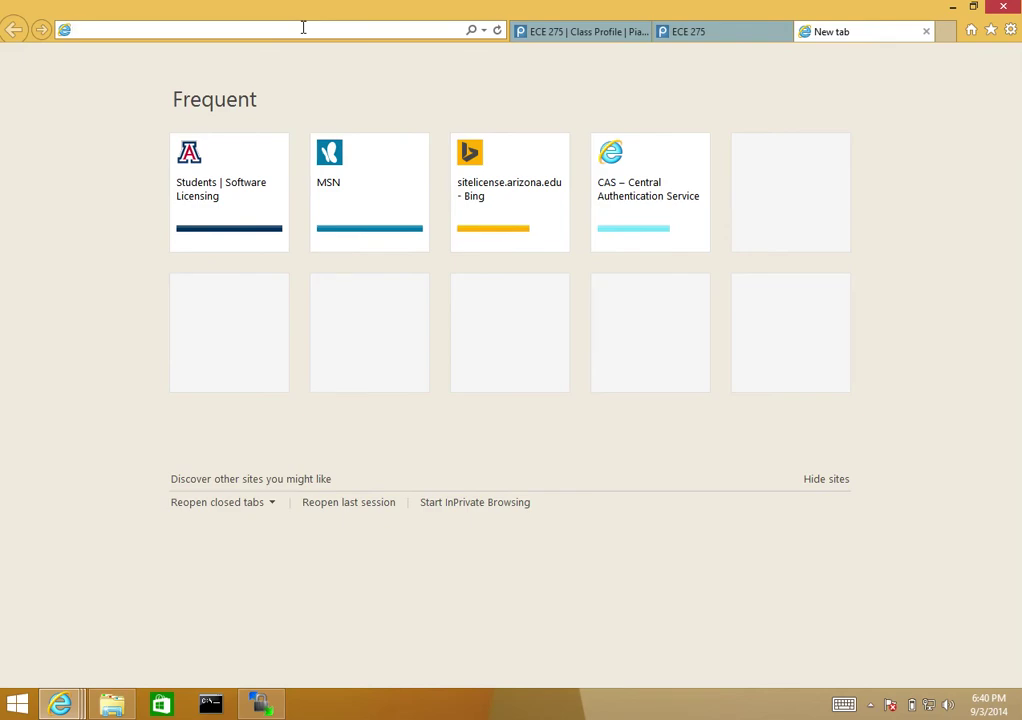
- Go to d2l.arizona.edu and sign in through UA NetID Login with the NetID and password
{"action": "type", "text": "d2l"}
{"action": "key", "text": "Return"}
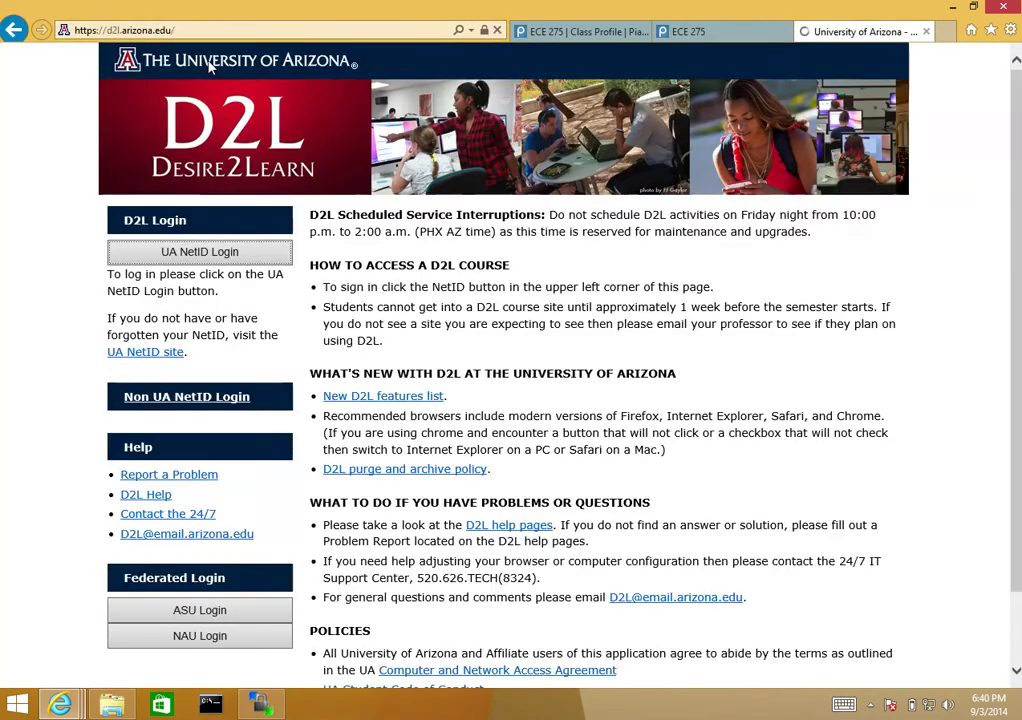
{"action": "left_click", "coordinate": [190, 250]}
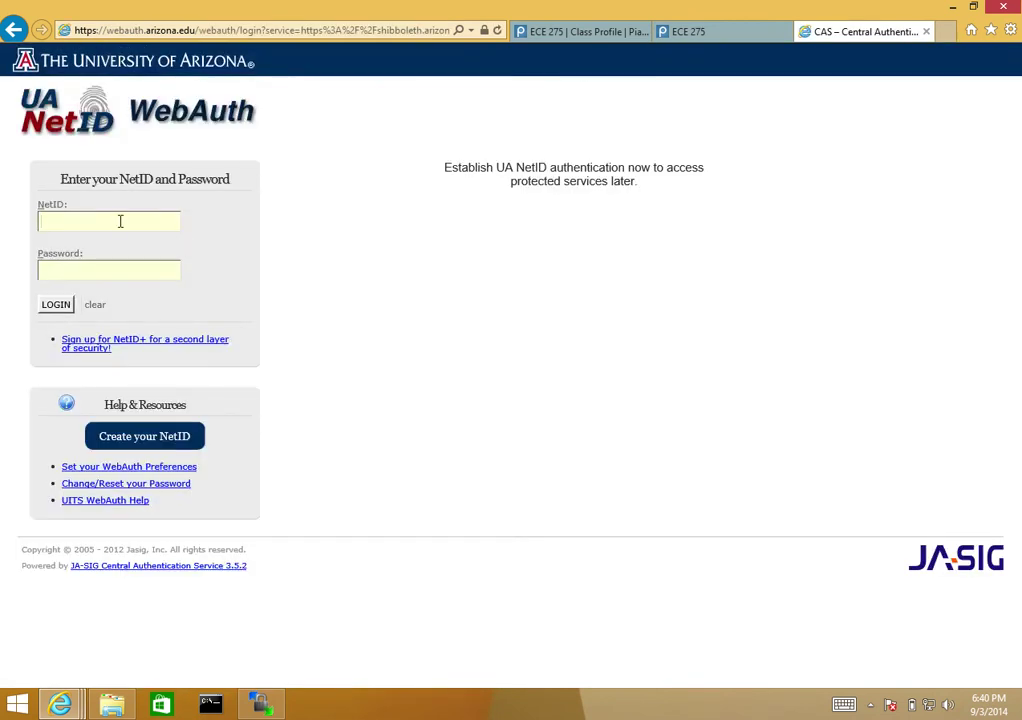
{"action": "type", "text": "sprinkjm"}
{"action": "key", "text": "Tab"}
{"action": "type", "text": "******************"}
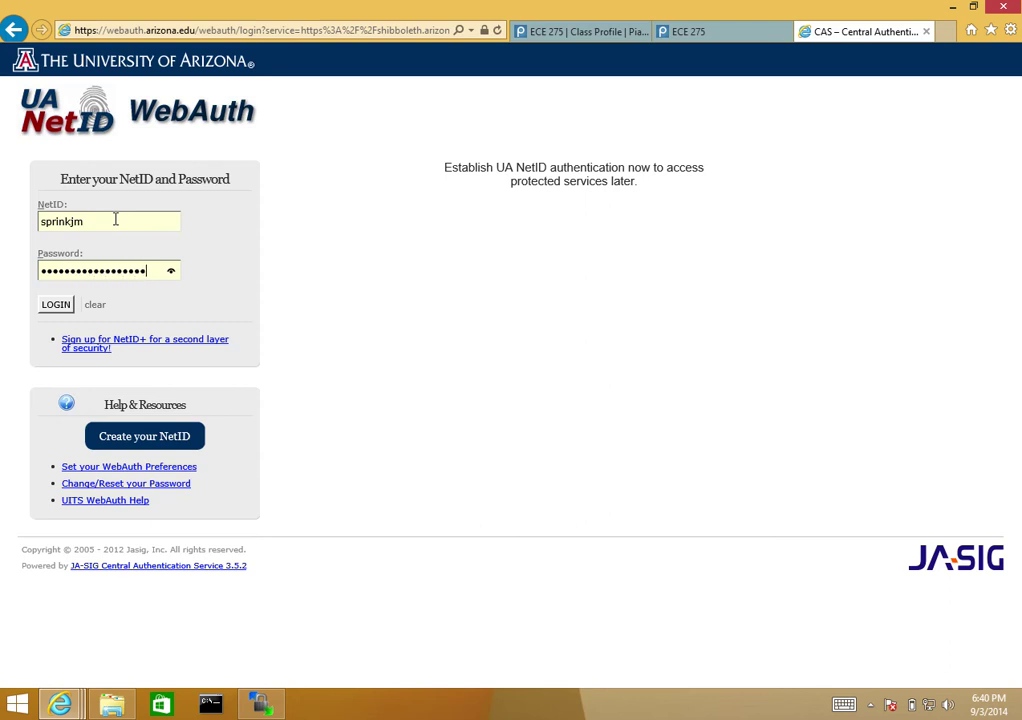
{"action": "key", "text": "Return"}
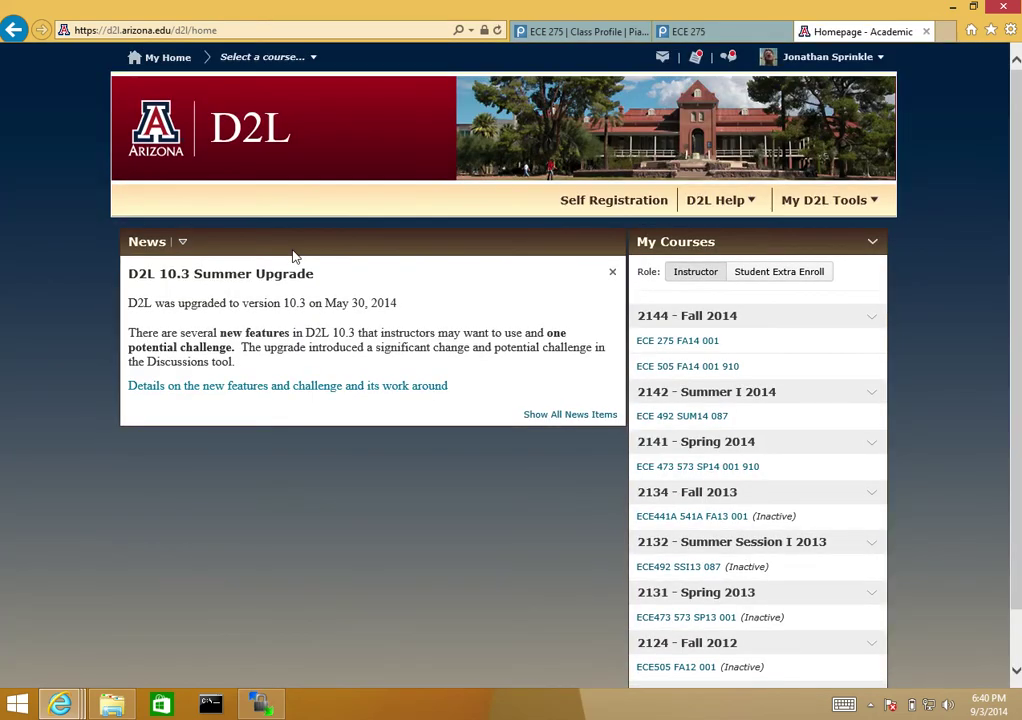
- Open ECE 275 FA14 001's Dropbox, switch to View as Student, and reopen the Dropbox folders
{"action": "left_click", "coordinate": [654, 343]}
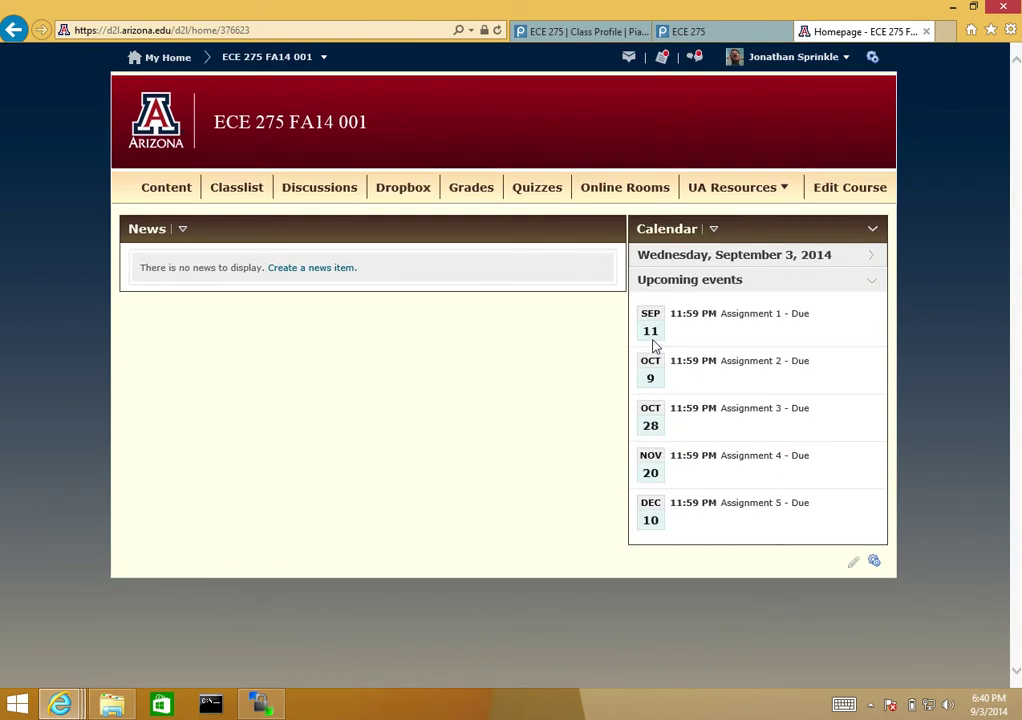
{"action": "left_click", "coordinate": [400, 192]}
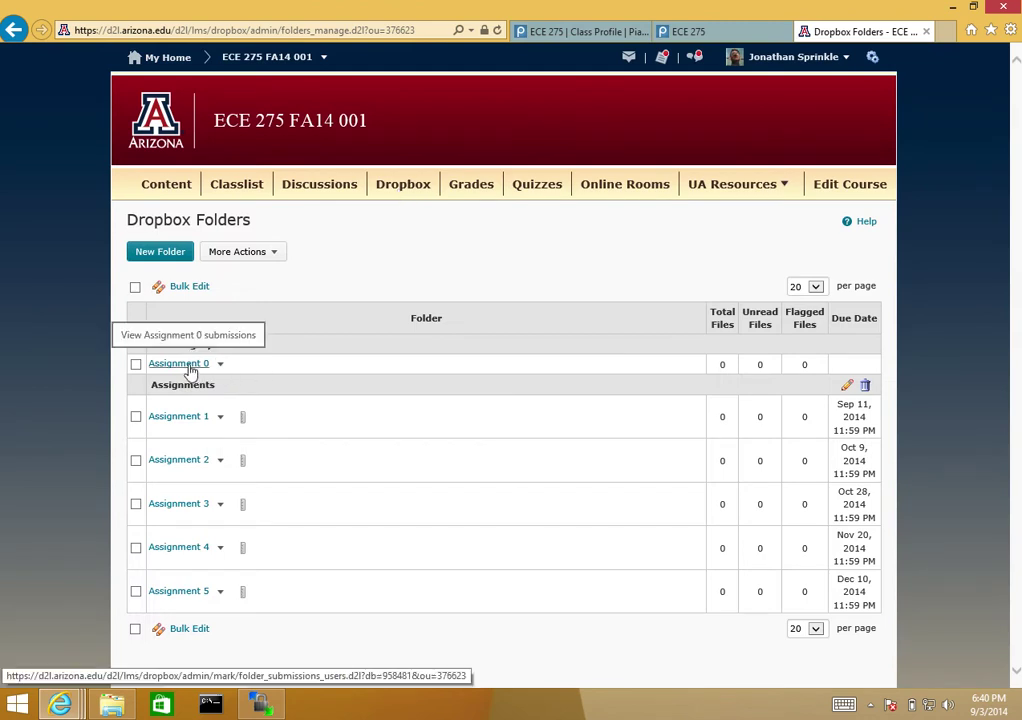
{"action": "left_click", "coordinate": [845, 59]}
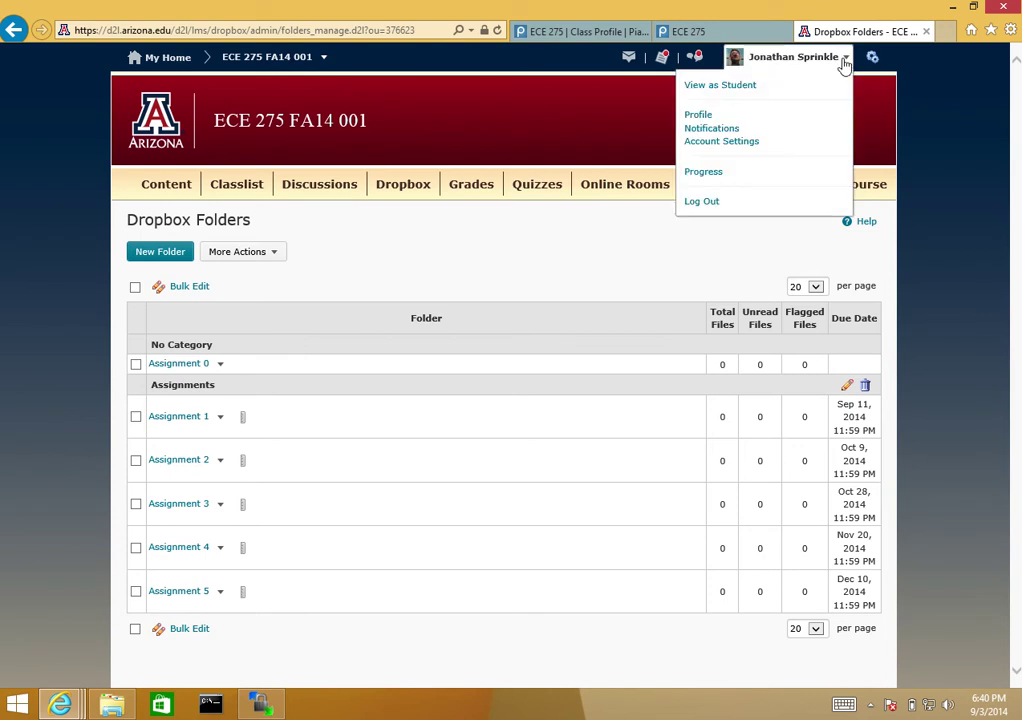
{"action": "left_click", "coordinate": [731, 89]}
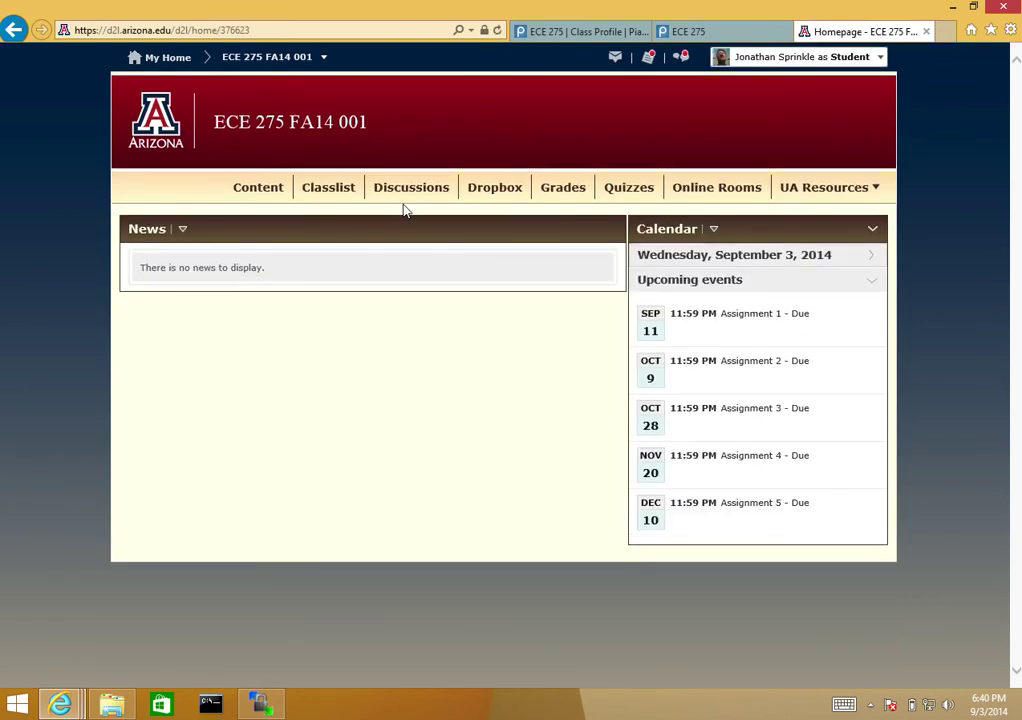
{"action": "left_click", "coordinate": [487, 192]}
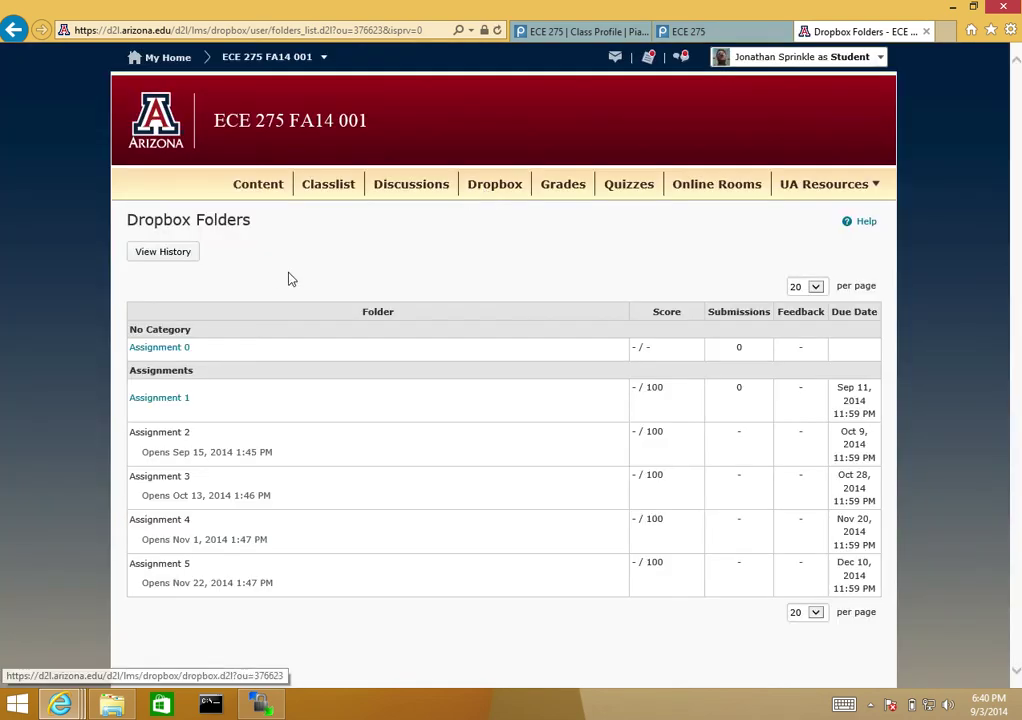
- Open Assignment 0 and add sprinkjm_crow.zip from Explorer as the submission file
{"action": "left_click", "coordinate": [166, 349]}
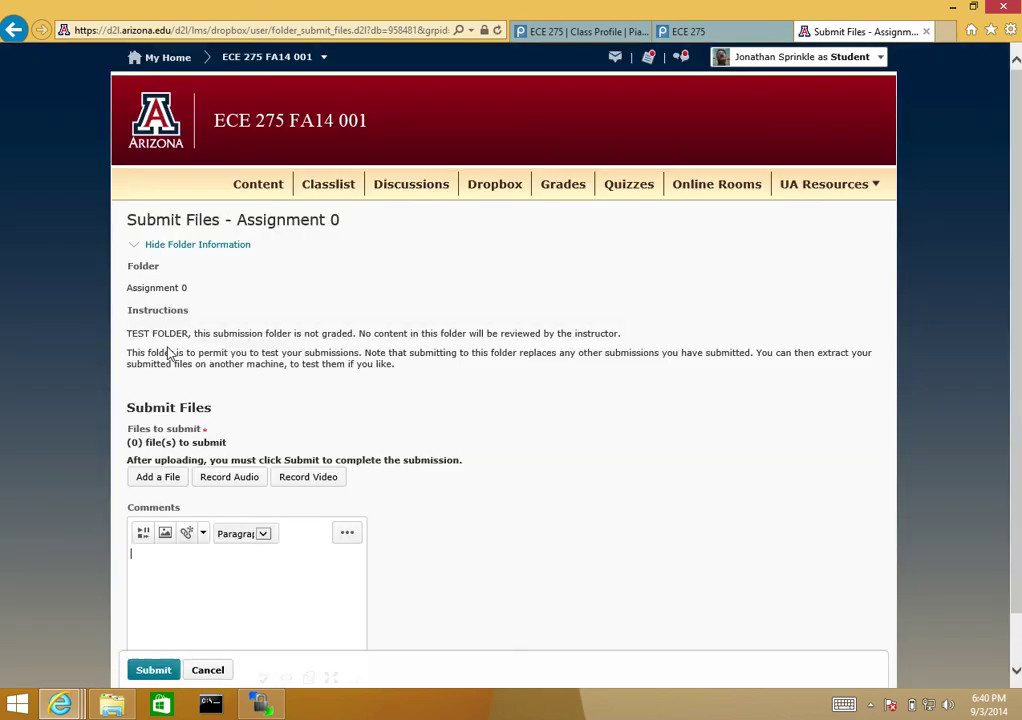
{"action": "scroll", "coordinate": [248, 400], "scroll_direction": "down", "scroll_amount": 1}
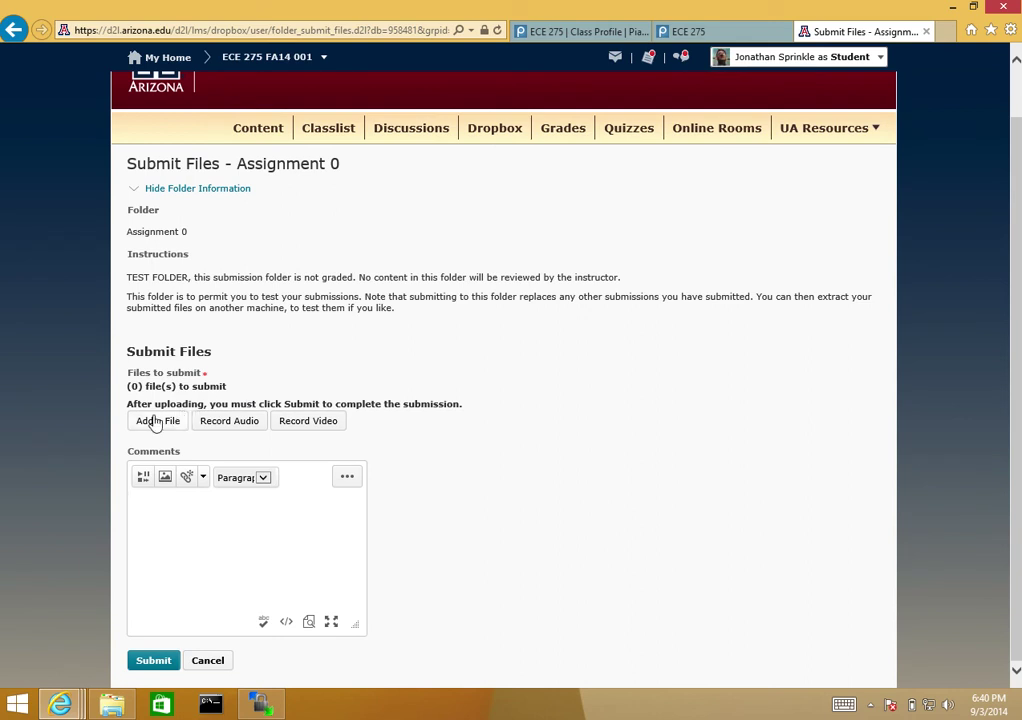
{"action": "left_click", "coordinate": [155, 421]}
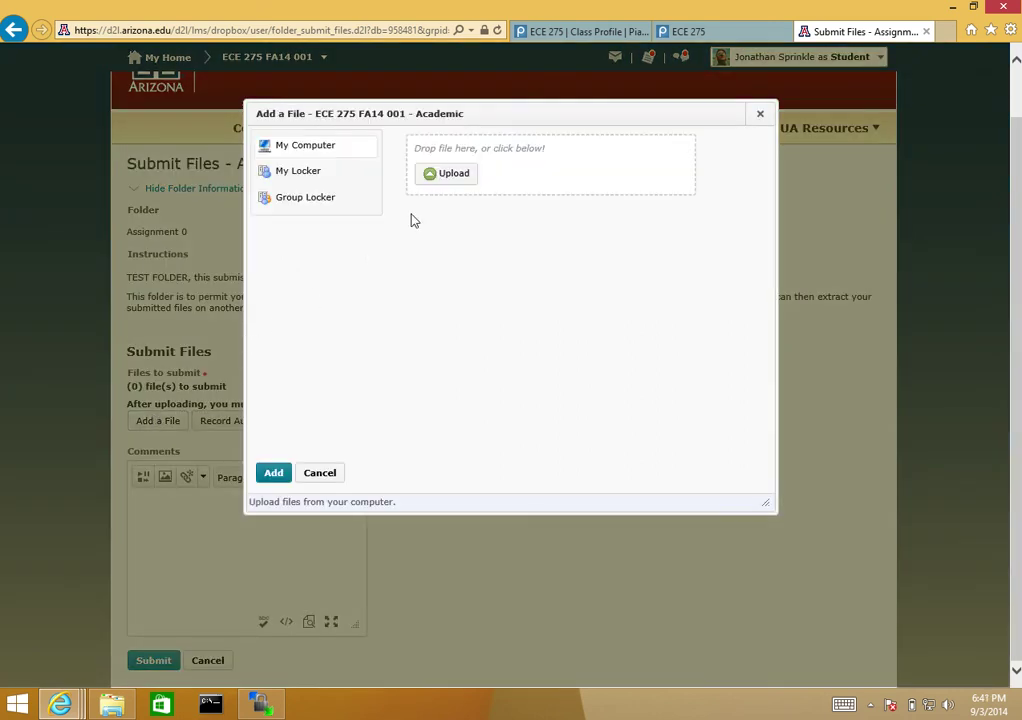
{"action": "key", "text": "alt+Tab"}
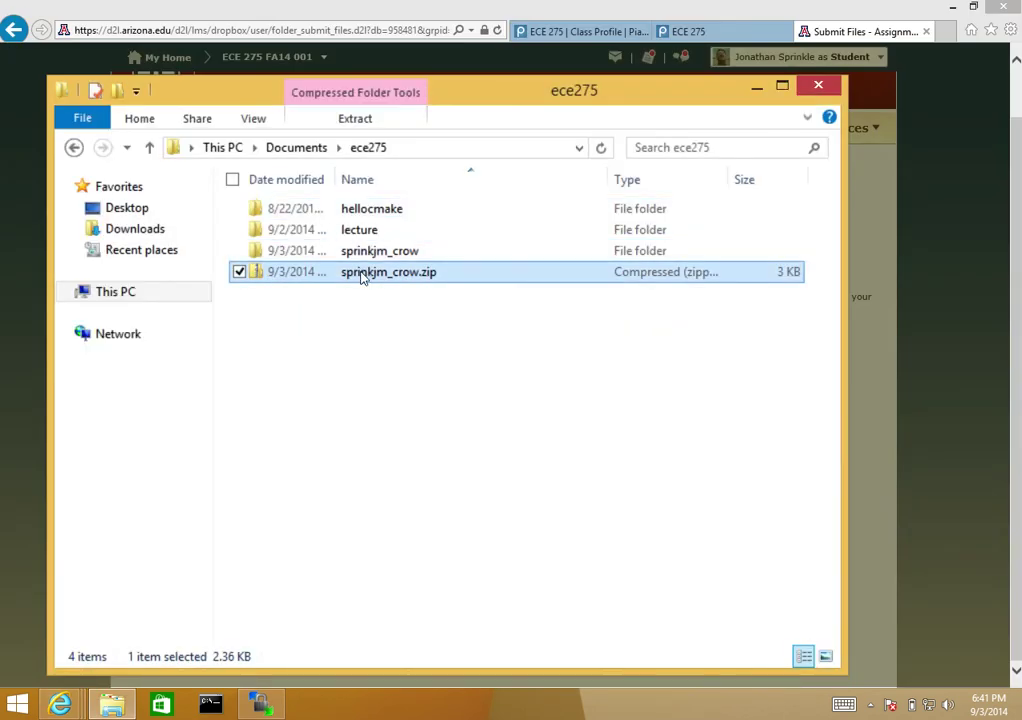
{"action": "left_click_drag", "start_coordinate": [360, 273], "coordinate": [450, 185]}
{"action": "key", "text": "alt+Tab"}
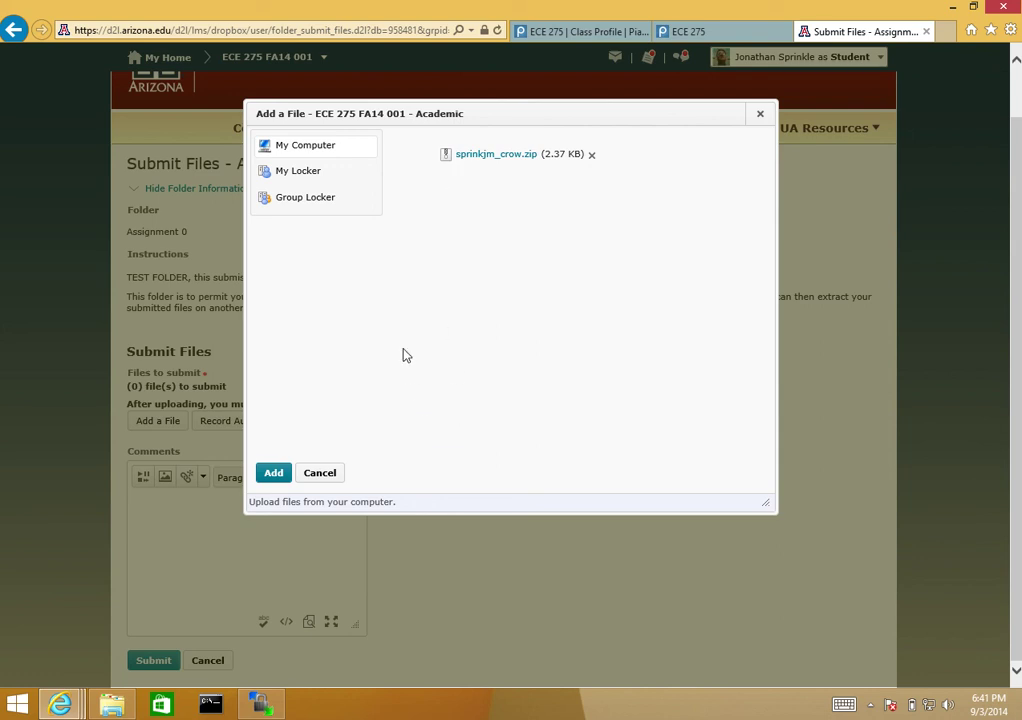
{"action": "left_click", "coordinate": [274, 474]}
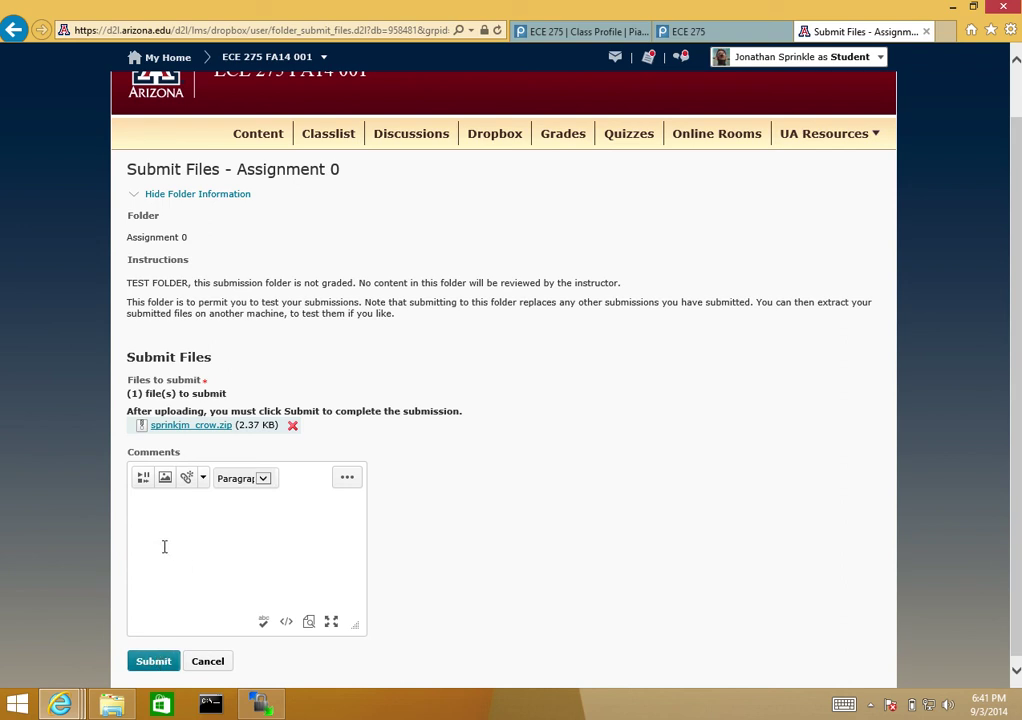
- Submit sprinkjm_crow.zip, highlight the 'File submission successful' message, then return to Dropbox Folders
{"action": "left_click", "coordinate": [155, 665]}
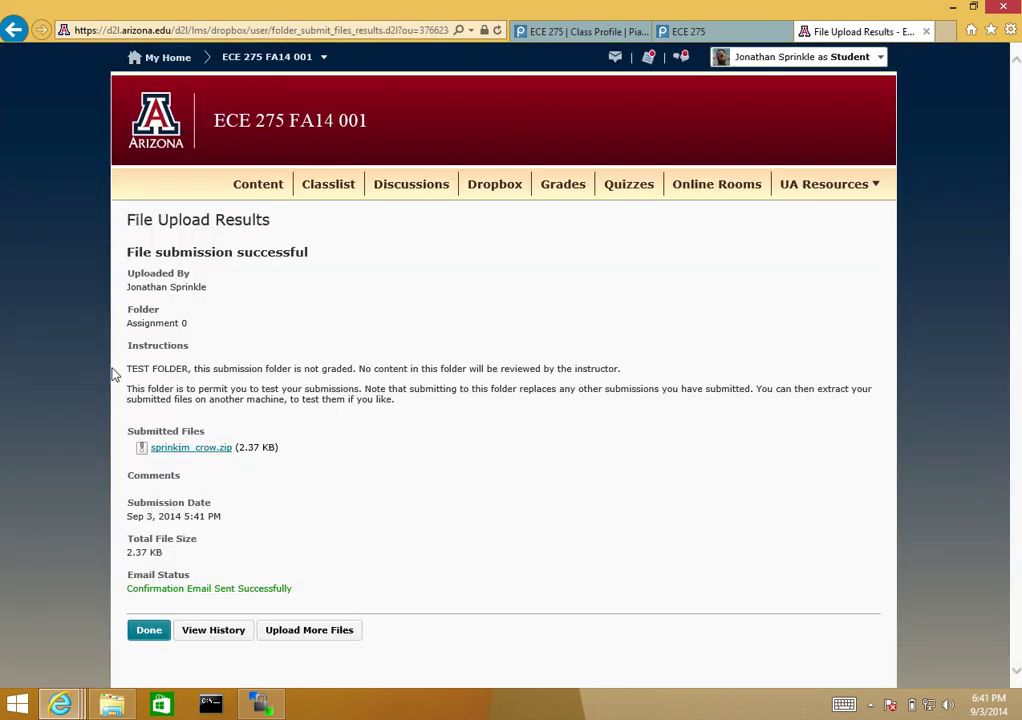
{"action": "left_click_drag", "start_coordinate": [130, 252], "coordinate": [281, 262]}
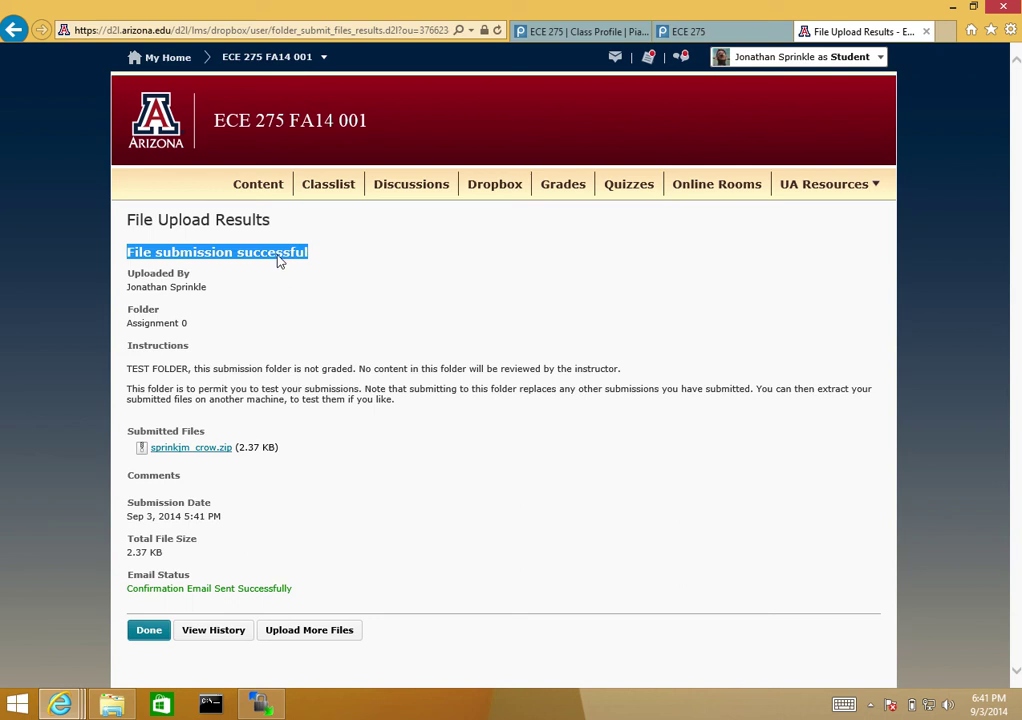
{"action": "left_click", "coordinate": [303, 294]}
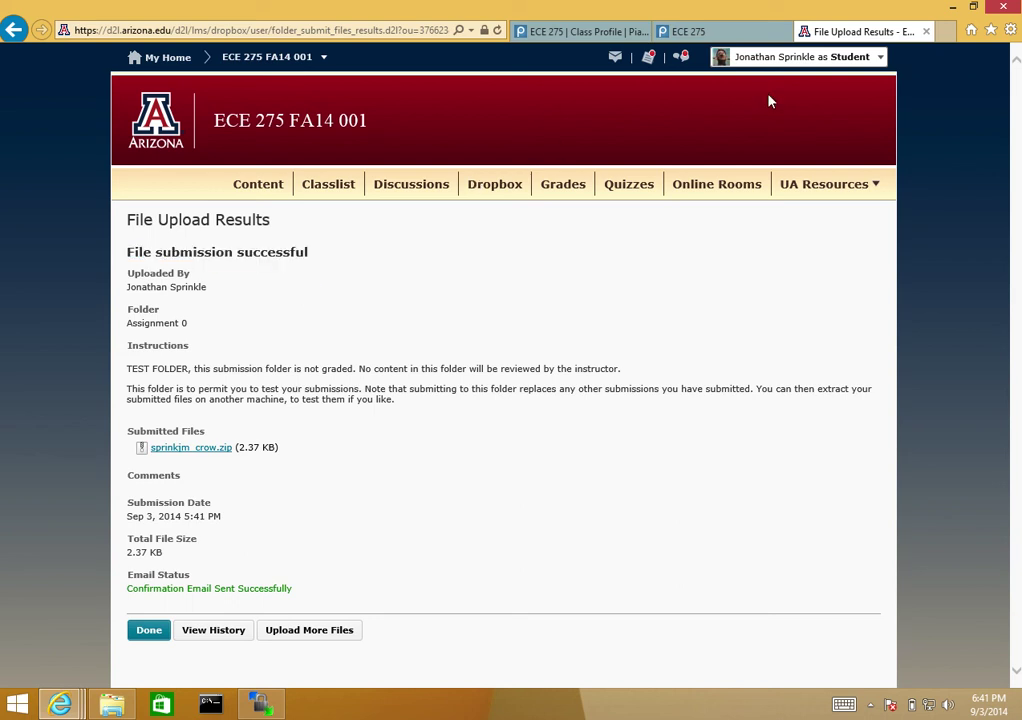
{"action": "left_click", "coordinate": [484, 186]}
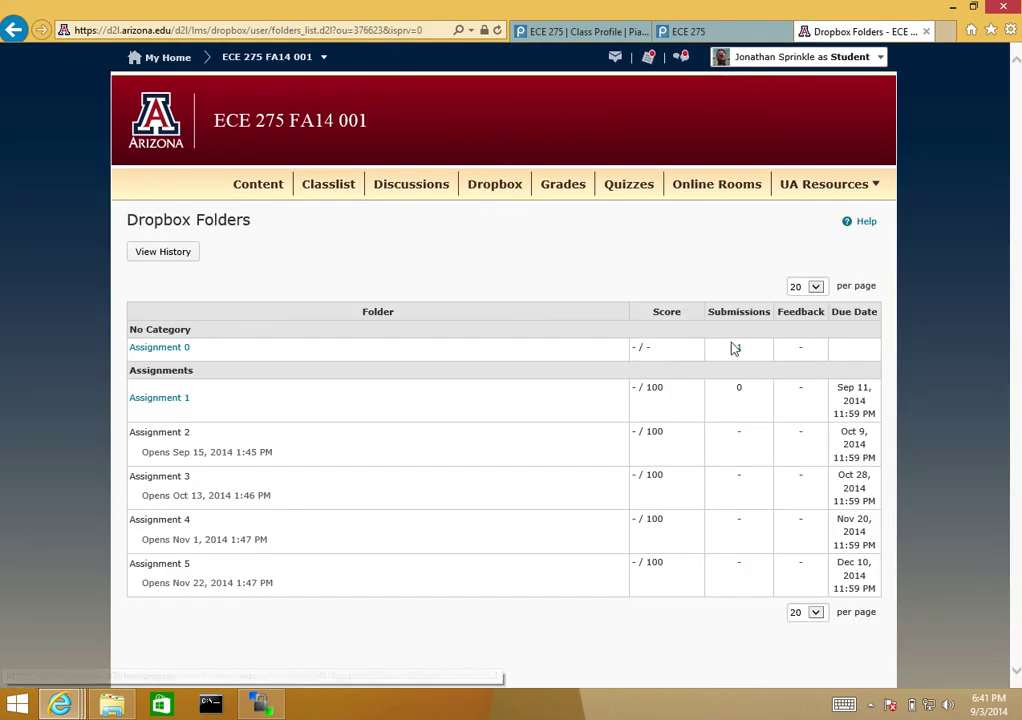
- Reopen Assignment 0 and highlight the note that resubmitting overwrites the earlier submission
{"action": "left_click", "coordinate": [150, 350]}
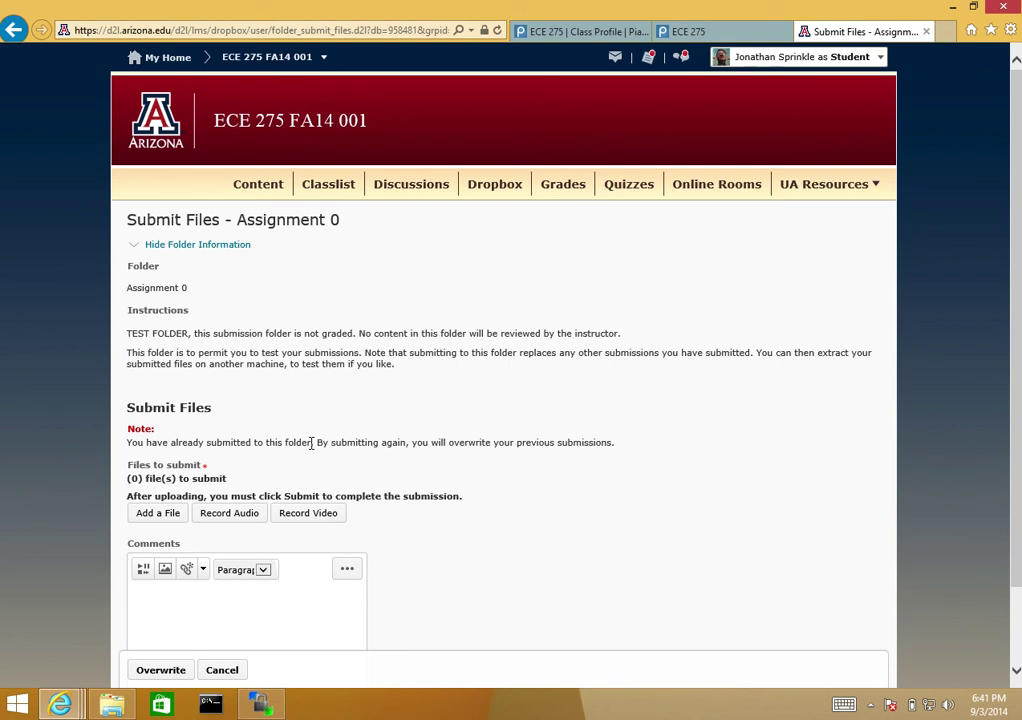
{"action": "left_click_drag", "start_coordinate": [312, 442], "coordinate": [623, 447]}
{"action": "left_click", "coordinate": [627, 449]}
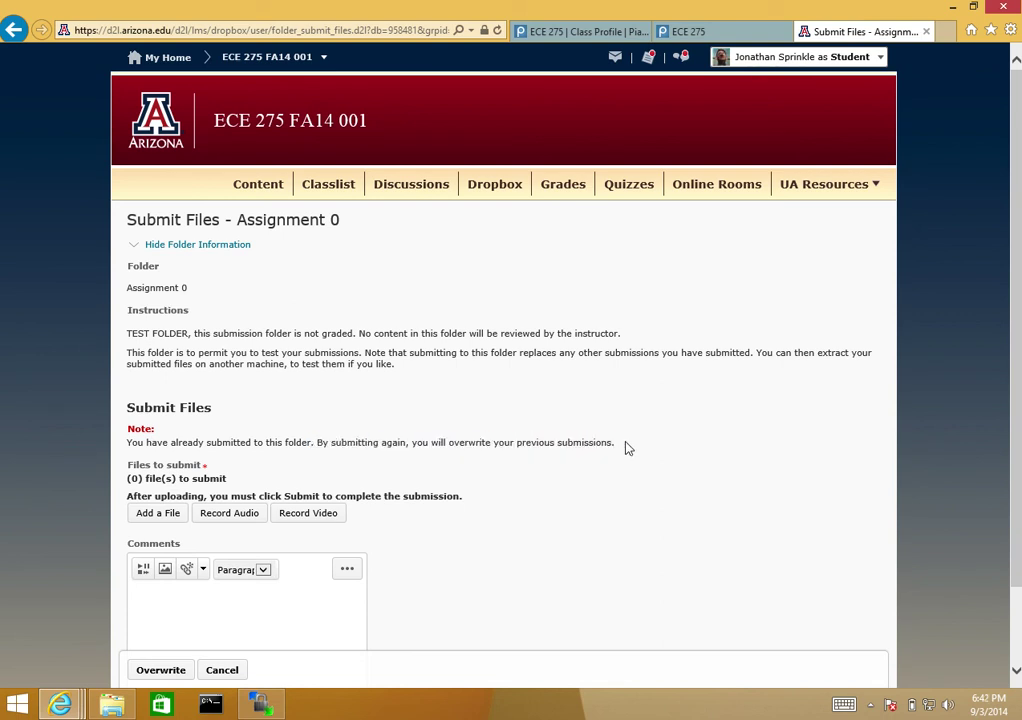